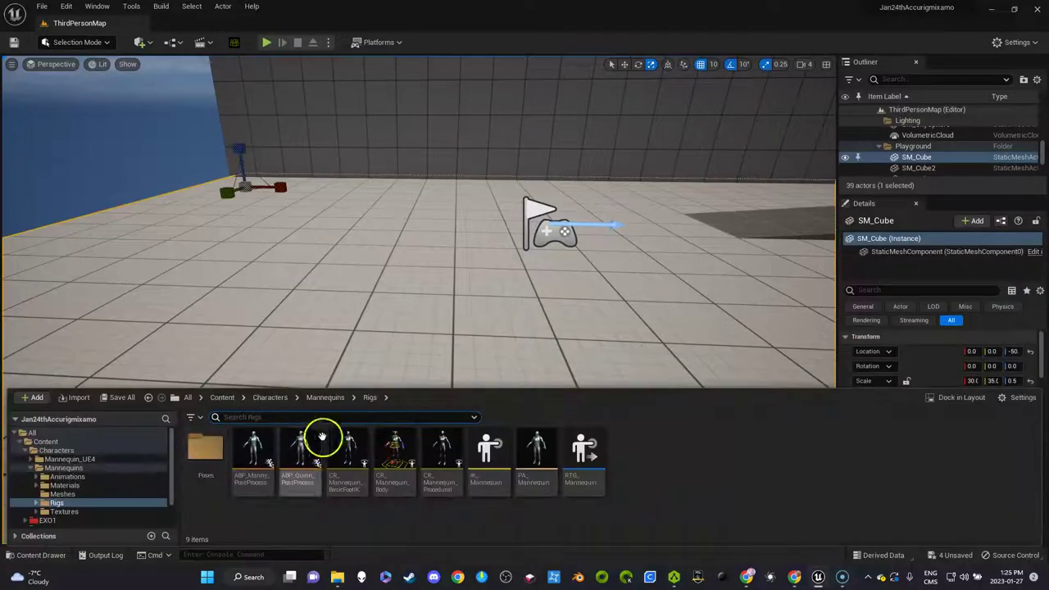
Browse from Characters into Mannequins > Rigs and select the CR_Mannequin_Body control rig.
click(270, 398)
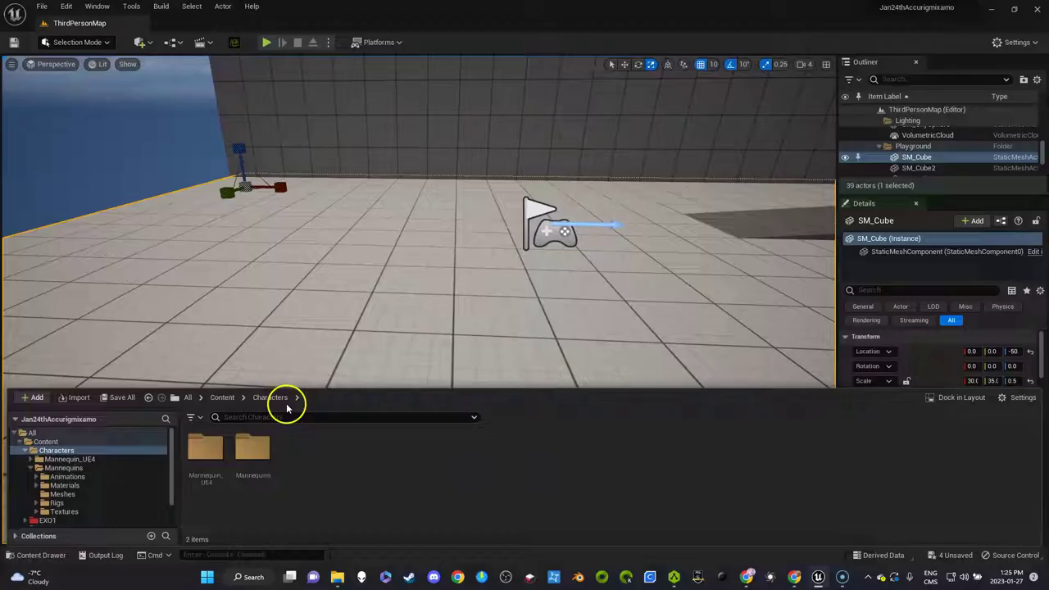
click(252, 451)
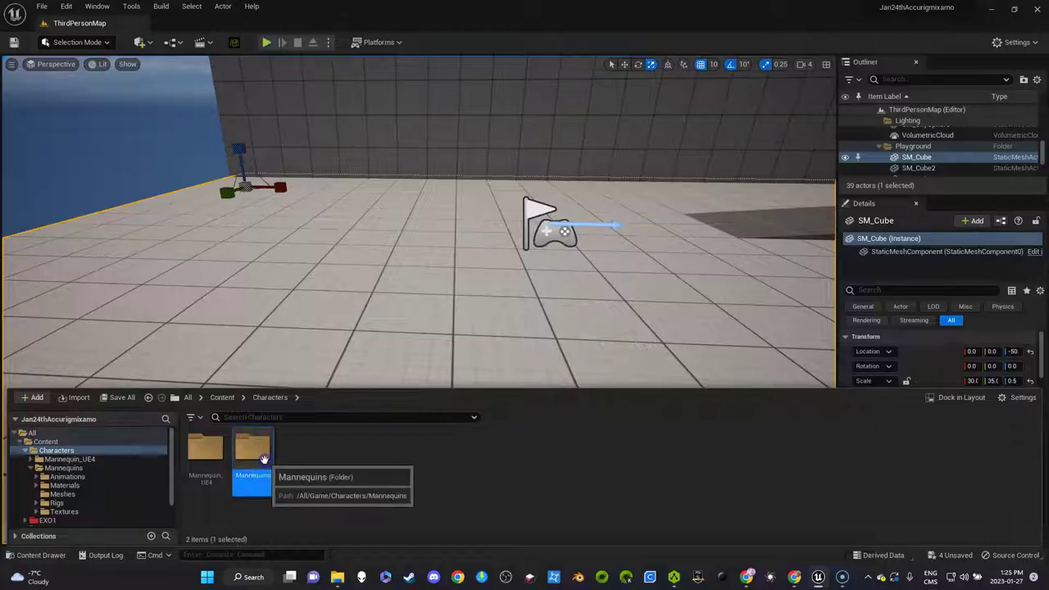
double_click(259, 455)
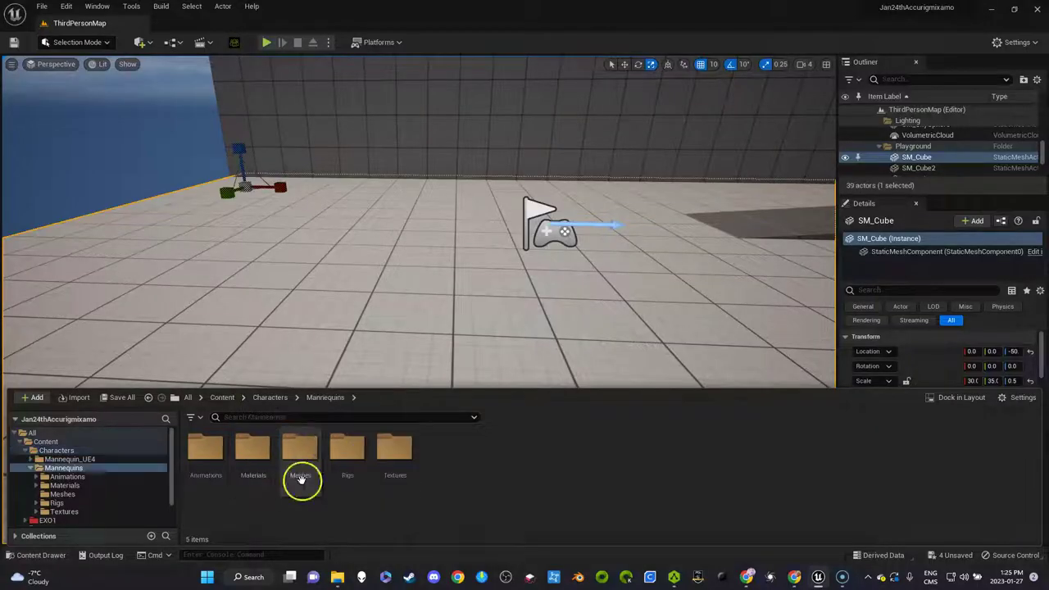
double_click(356, 454)
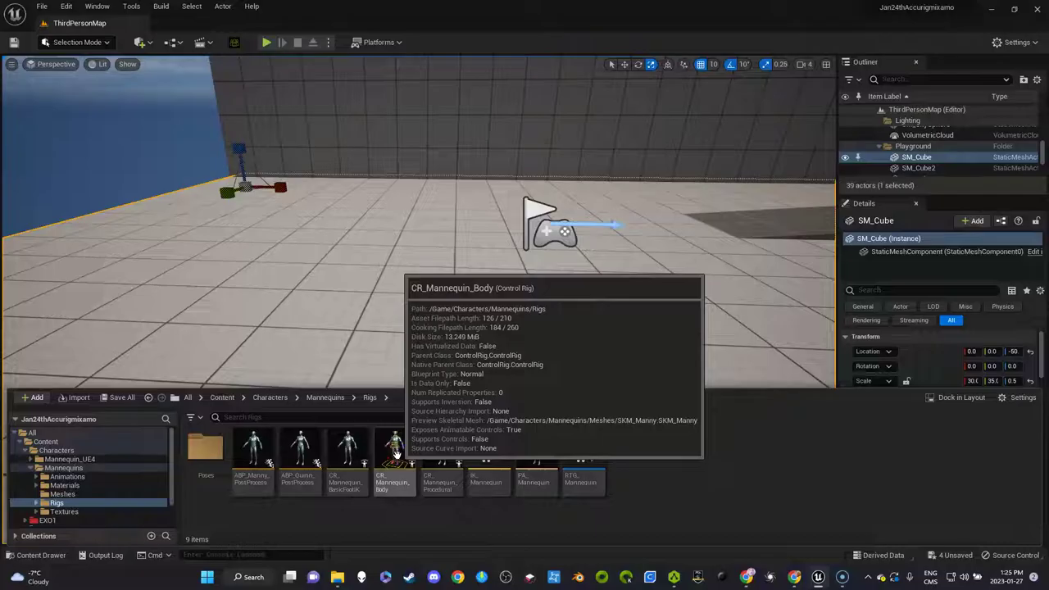
click(394, 483)
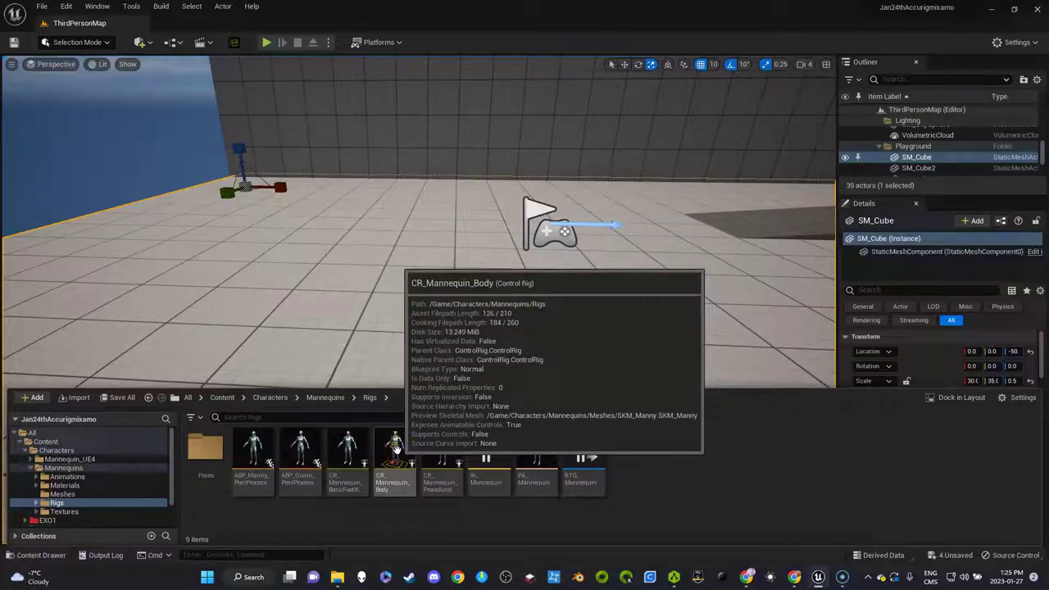
Place the CR_Mannequin_Body rig into the level and frame the view around it.
drag(394, 448, 396, 330)
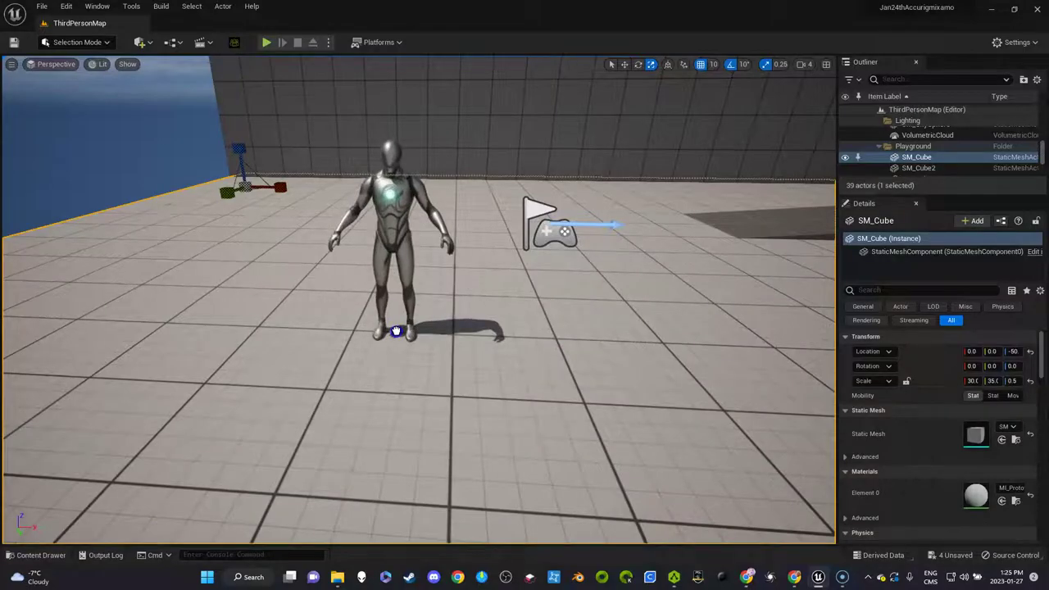
drag(501, 282, 504, 299)
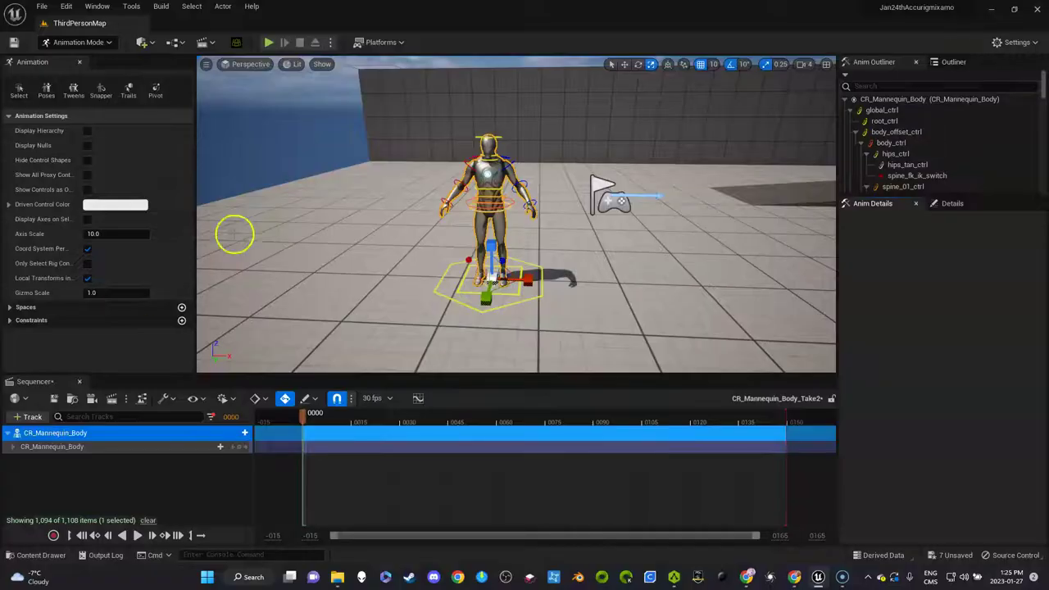
scroll(298, 230, up, 1)
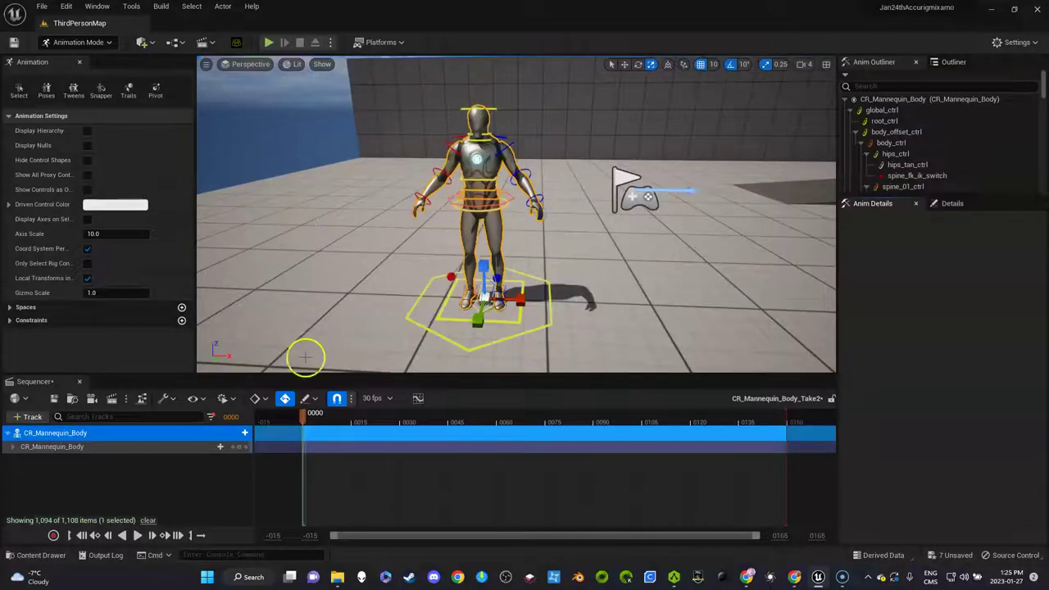
Turn Auto-Key off in the Sequencer take.
click(284, 399)
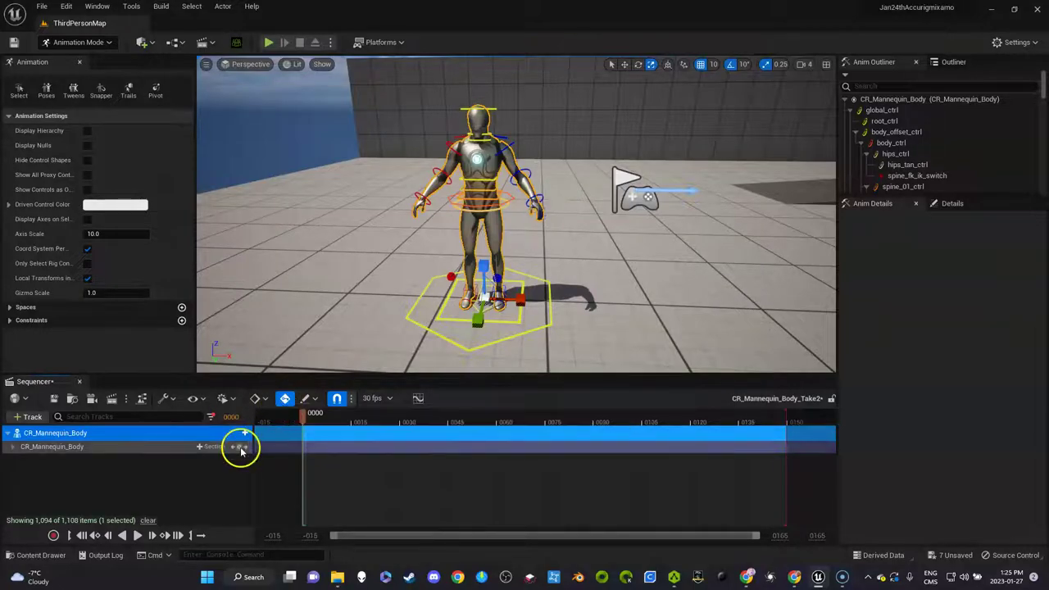
click(285, 399)
click(241, 446)
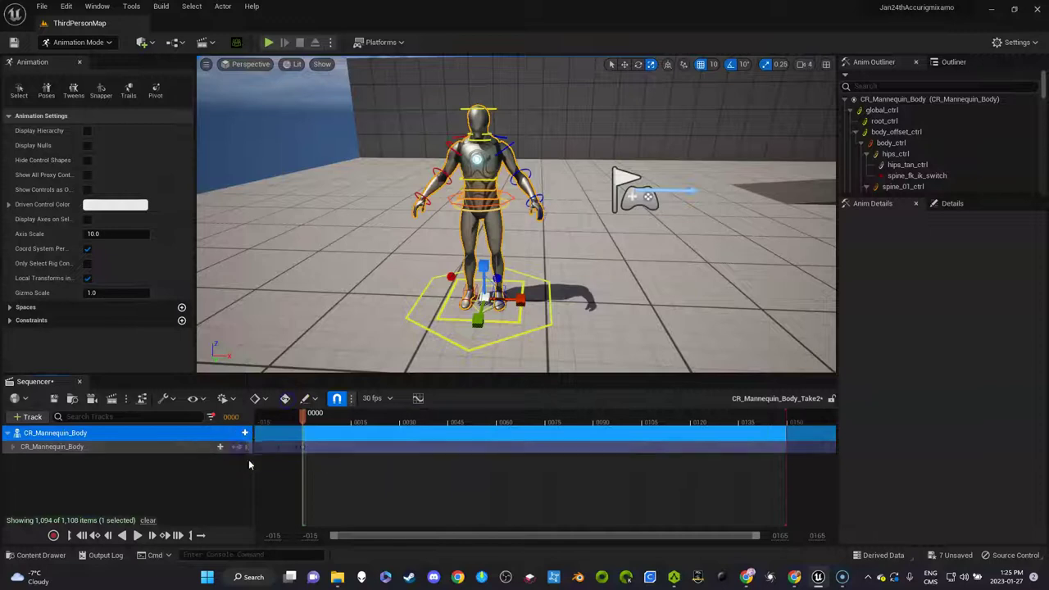
click(303, 417)
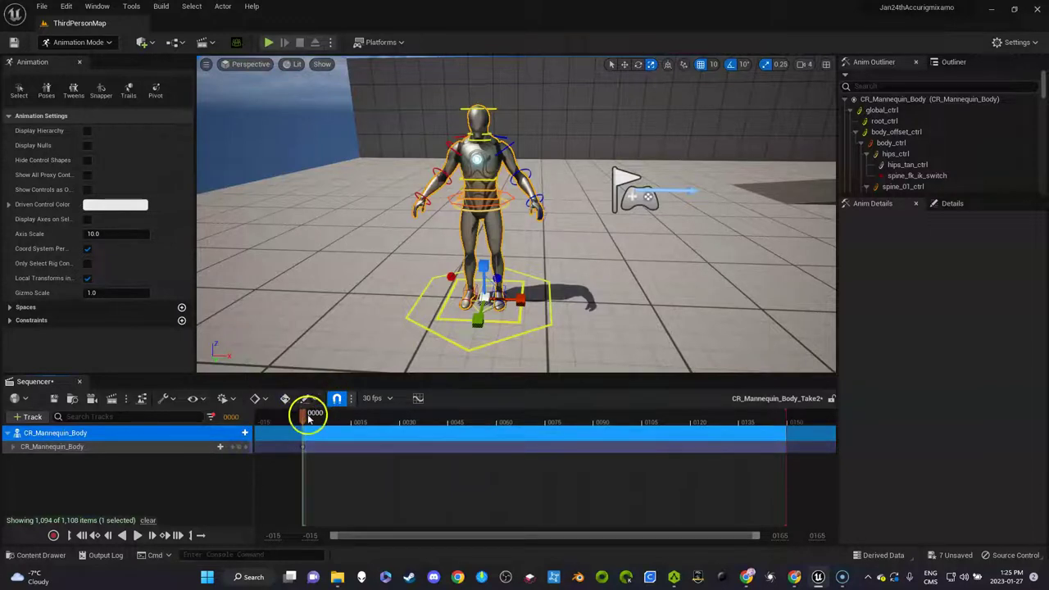
Expand the CR_Mannequin_Body track and inspect the right hand, right forearm and left hand controls.
click(12, 447)
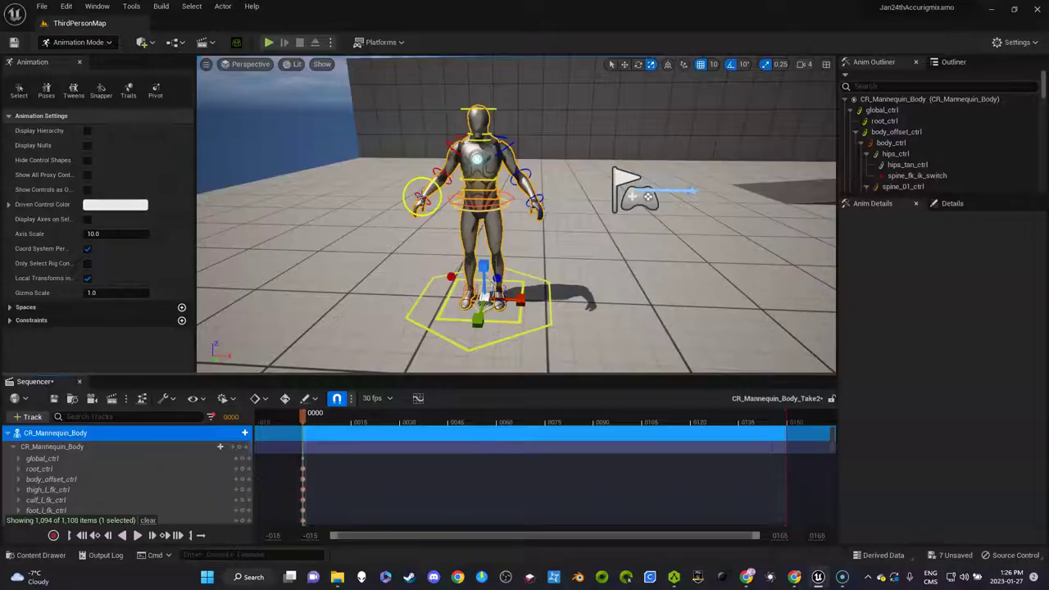
click(429, 189)
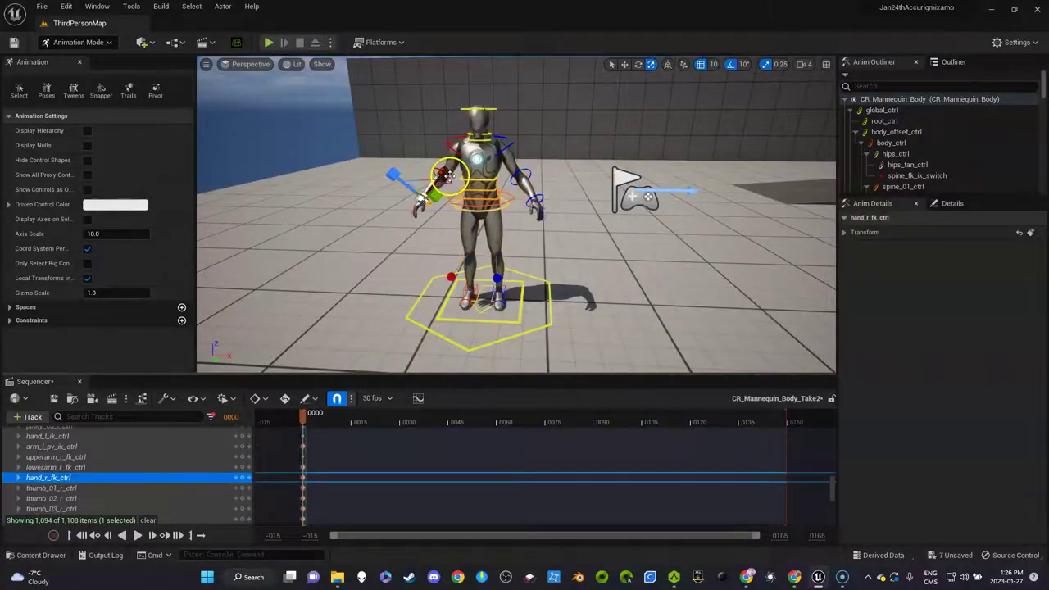
click(442, 168)
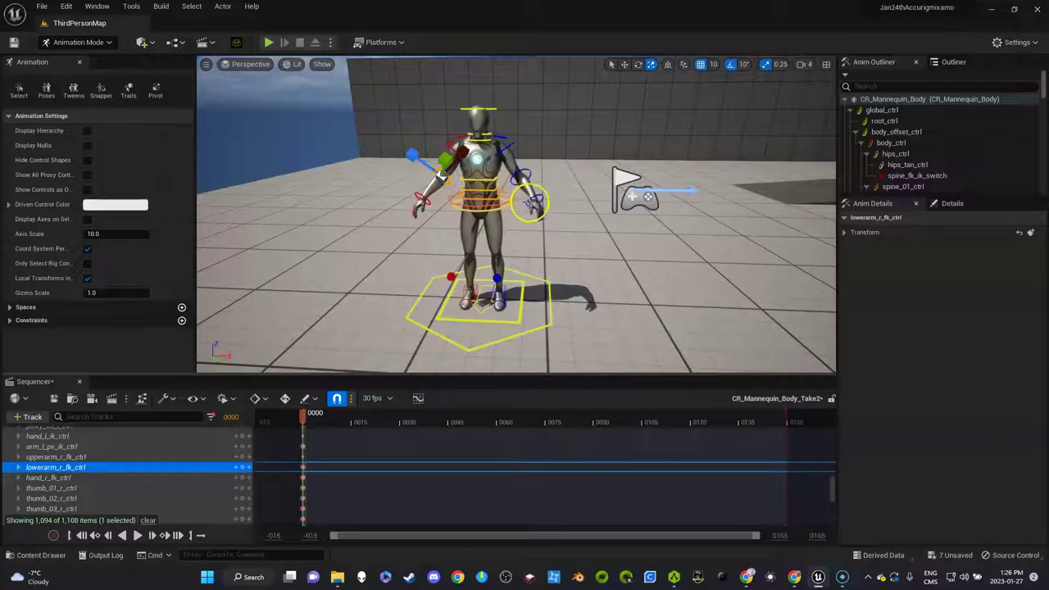
click(537, 199)
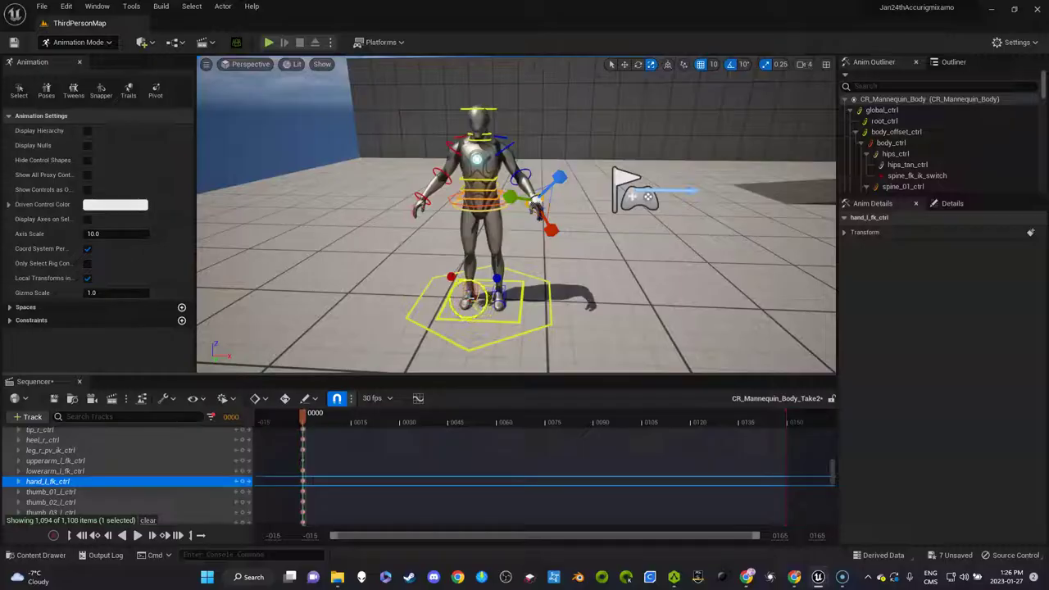
click(425, 199)
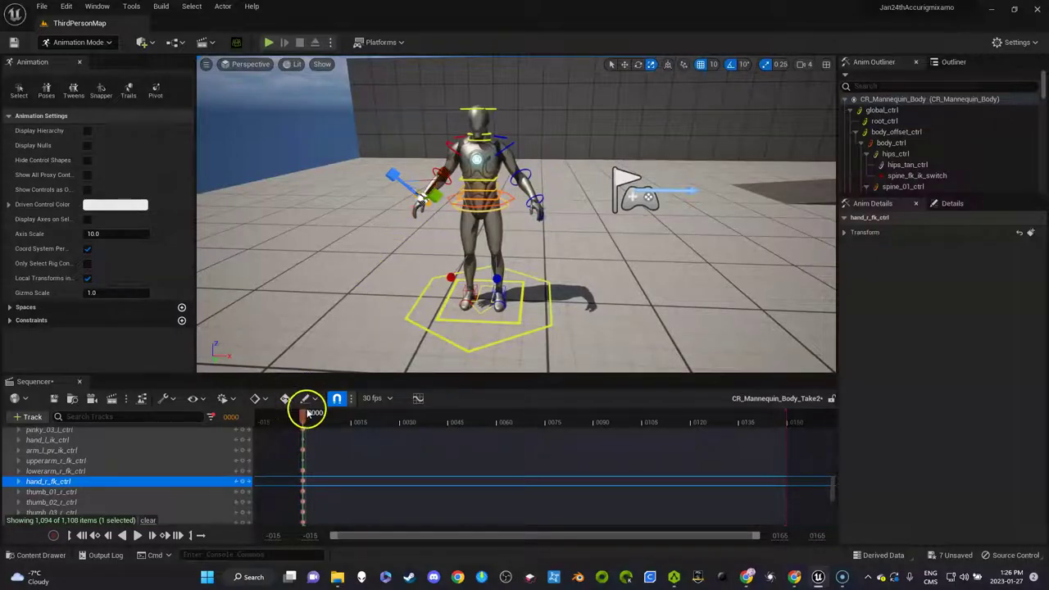
Show Sequencer time in seconds and set the playhead to 0.60.
drag(307, 418, 363, 418)
click(378, 399)
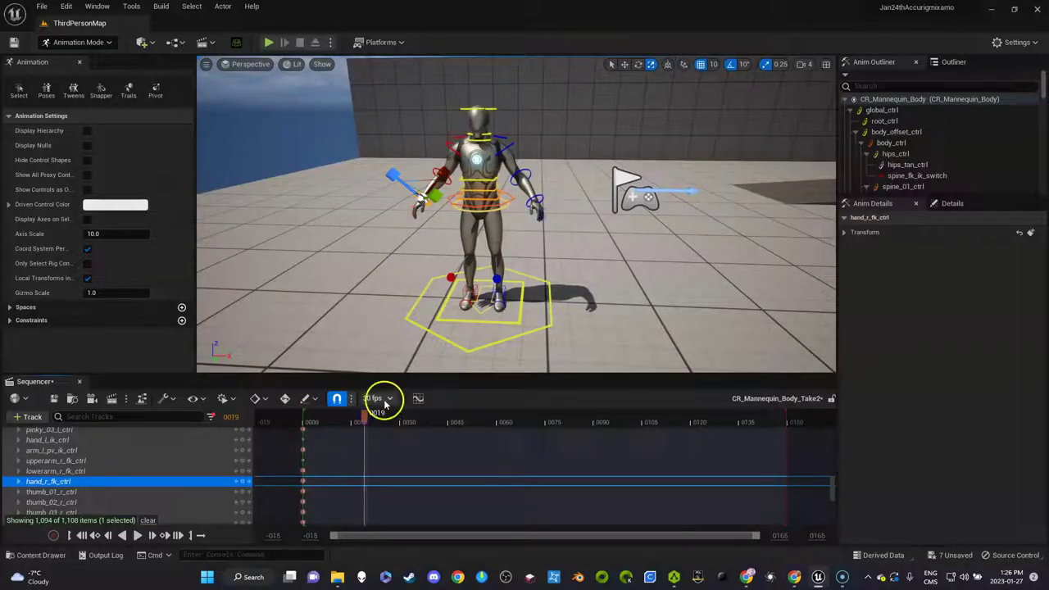
mouse_move(404, 340)
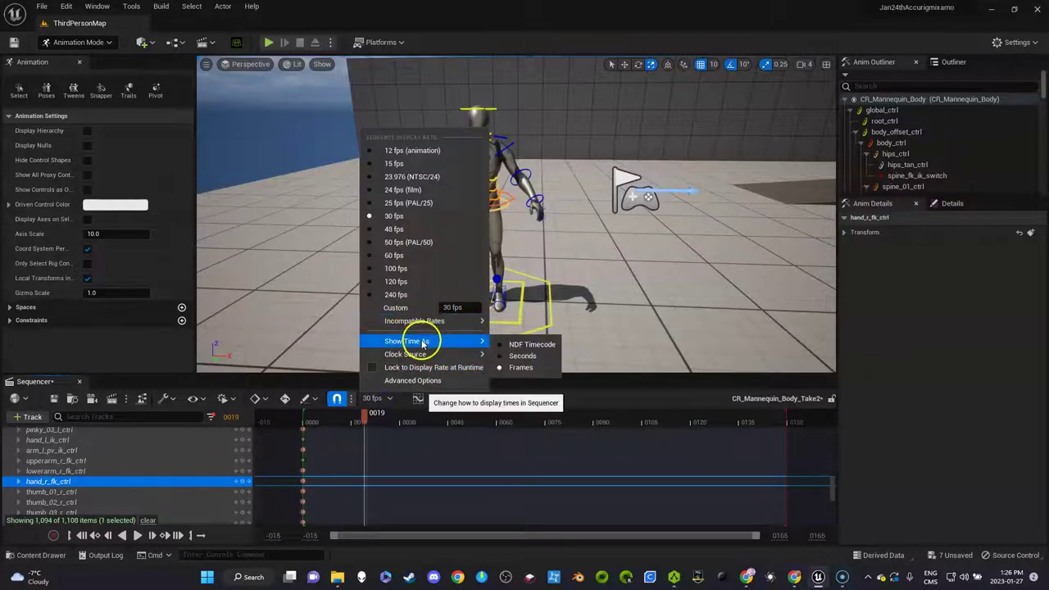
click(518, 357)
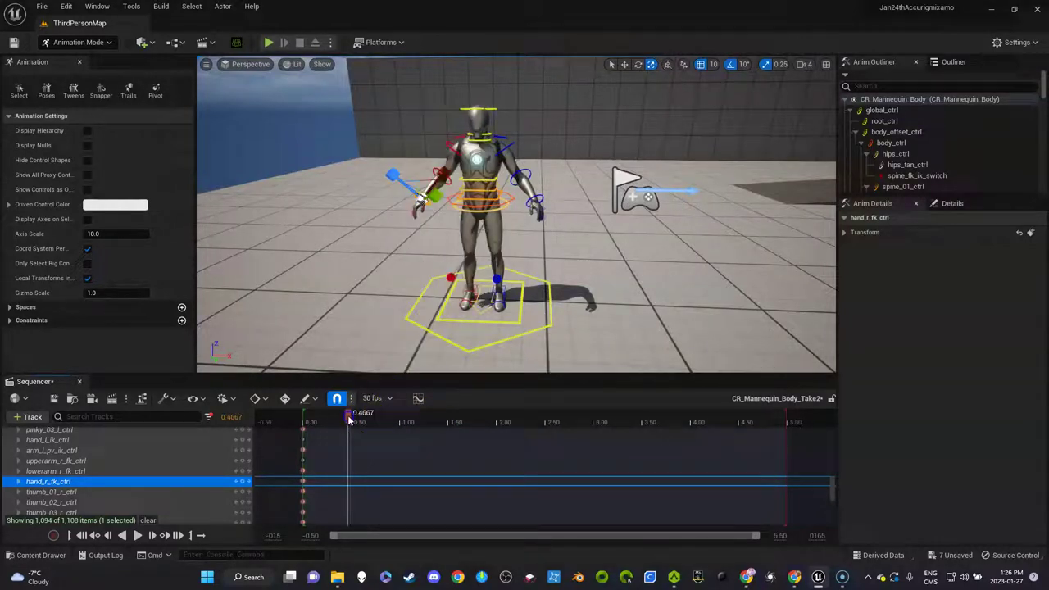
drag(367, 419, 362, 421)
Raise the right hand control and rotate it 50 degrees into a wave.
key(w)
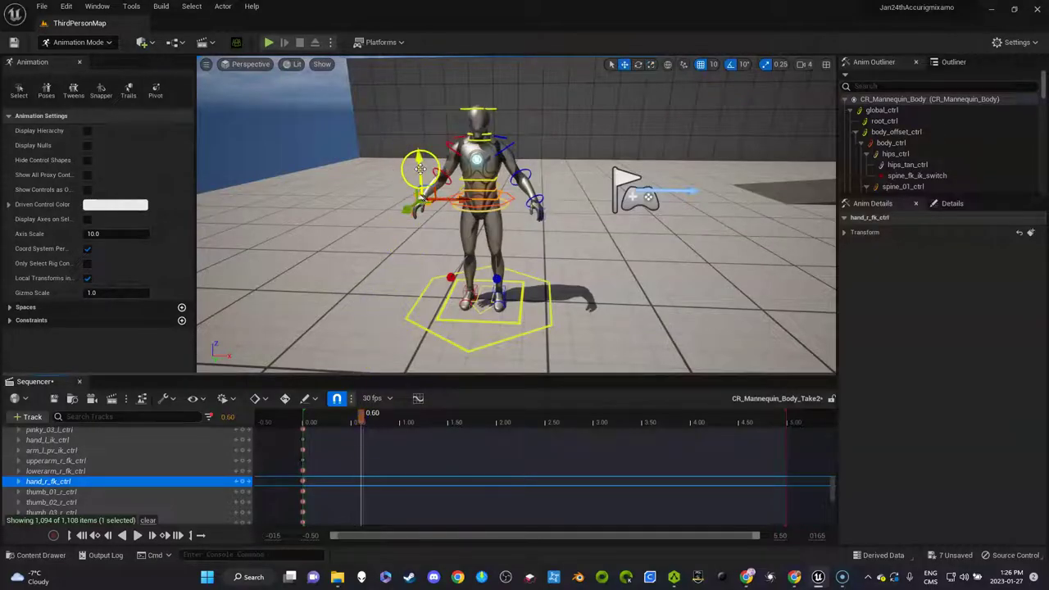
drag(421, 169, 428, 121)
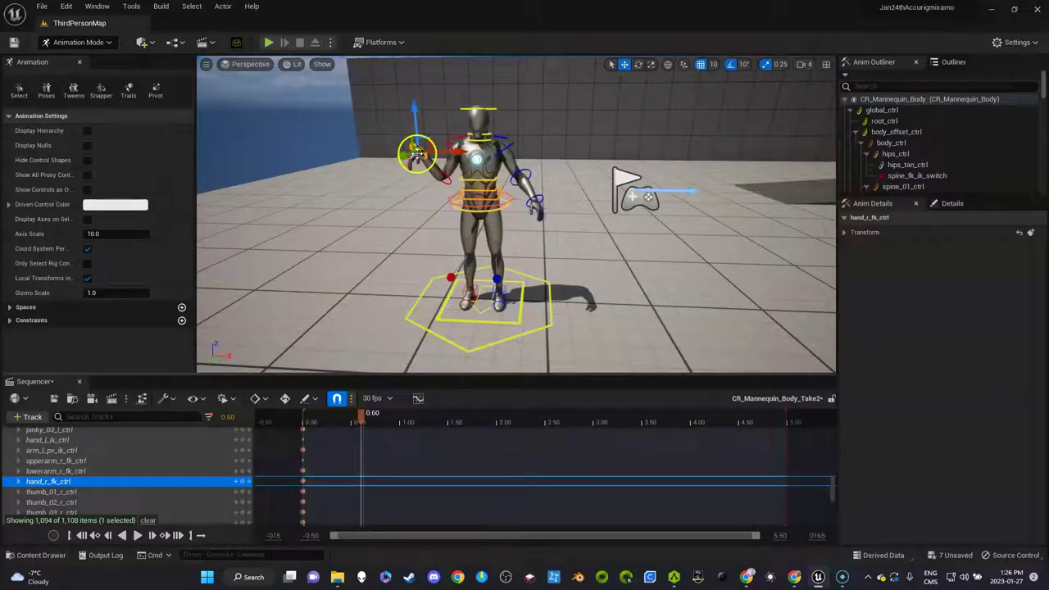
key(e)
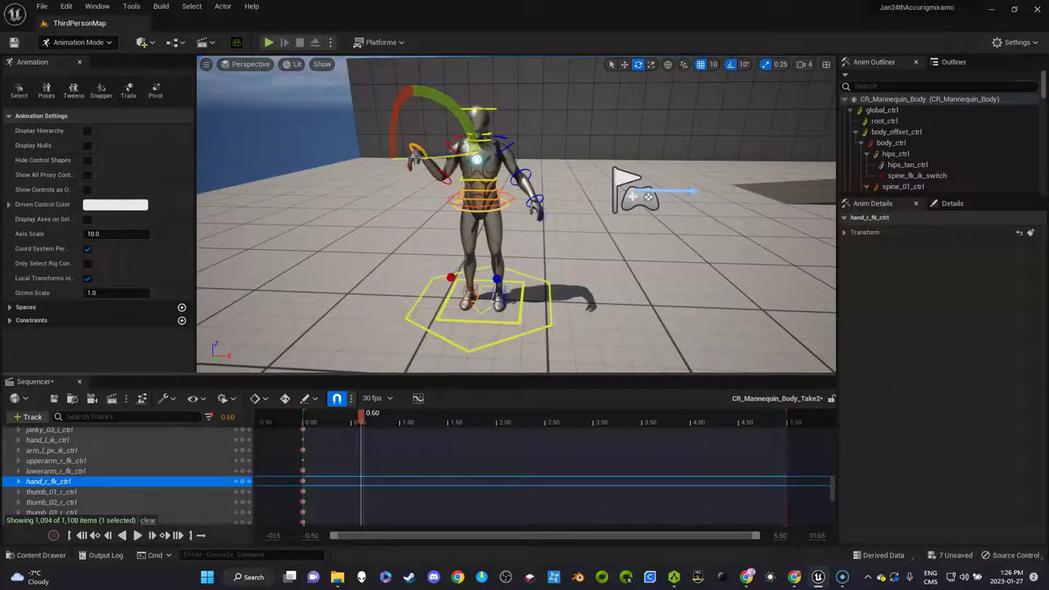
drag(416, 153, 434, 190)
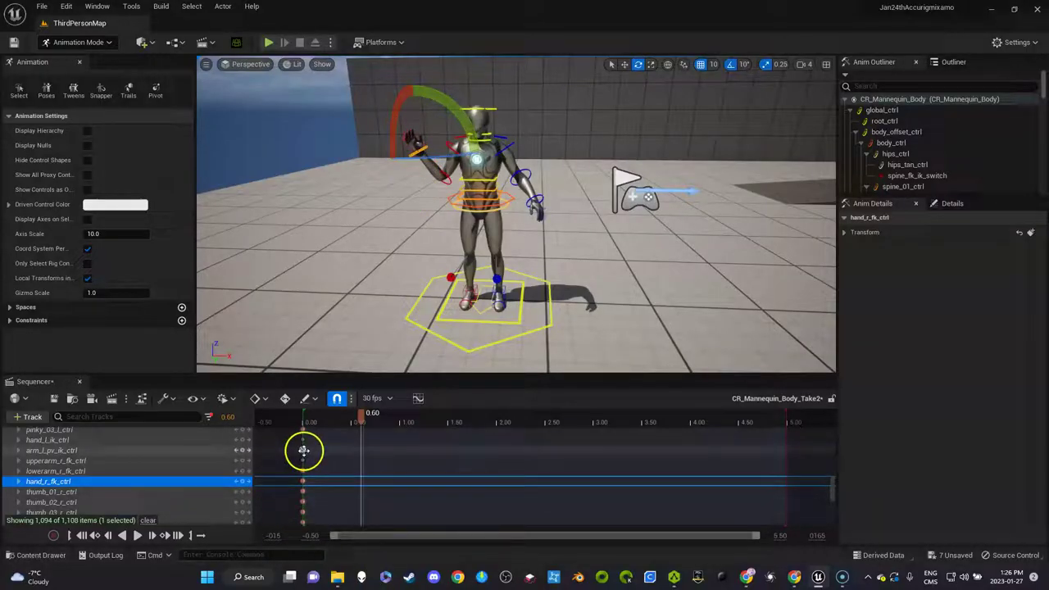
scroll(271, 454, up, 10)
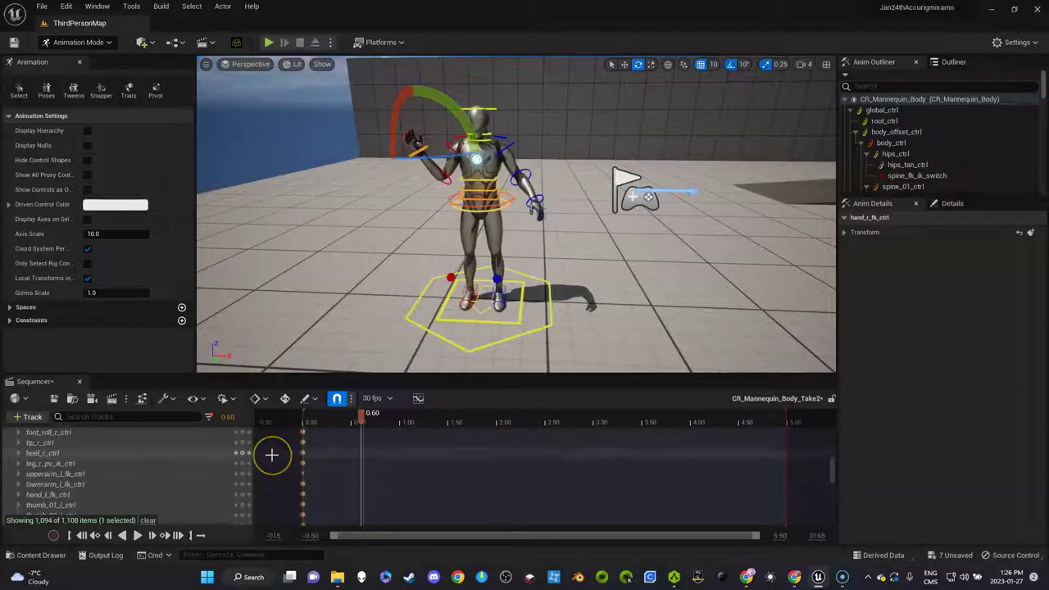
scroll(271, 454, up, 10)
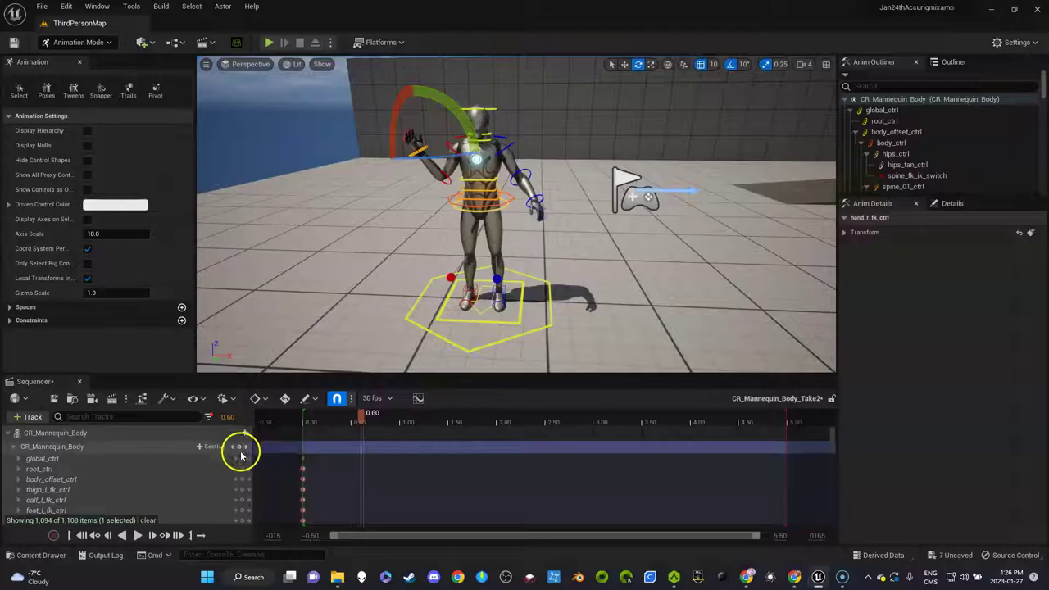
Key every rig control at 0.60 and scrub the playhead toward 0.93 to review the wave.
click(240, 447)
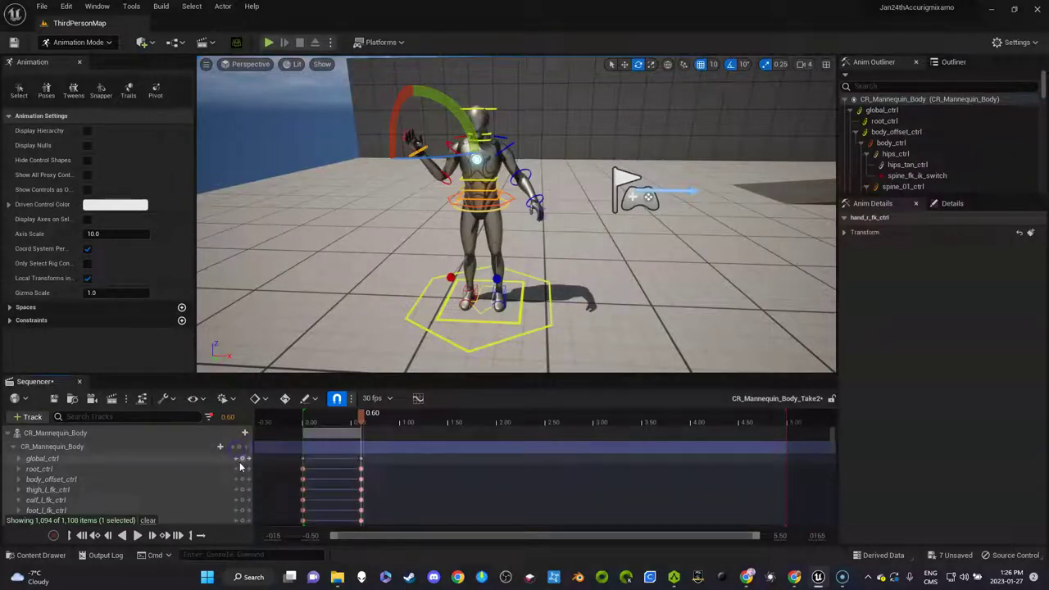
mouse_move(367, 415)
mouse_down()
mouse_move(301, 419)
mouse_move(362, 417)
mouse_up()
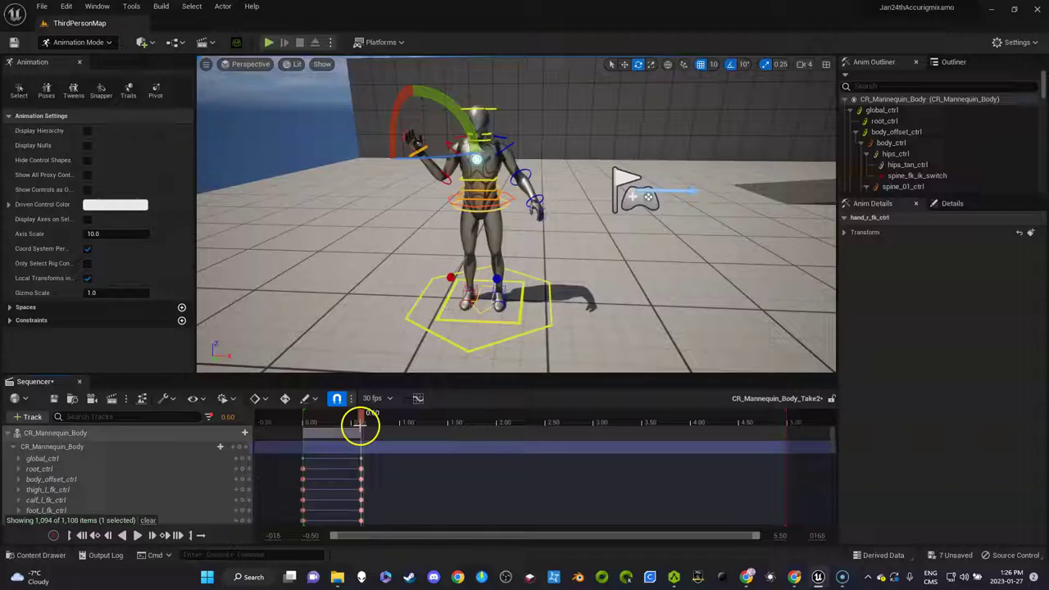
drag(363, 416, 395, 415)
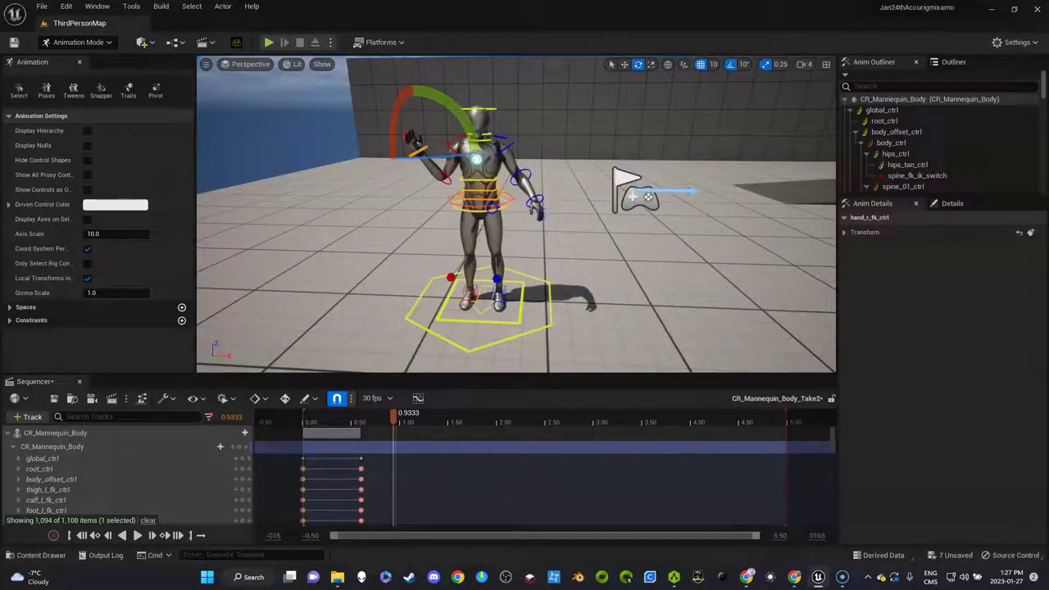
Turn body_ctrl 60 degrees about its vertical axis and key every control at 0.9333.
click(489, 203)
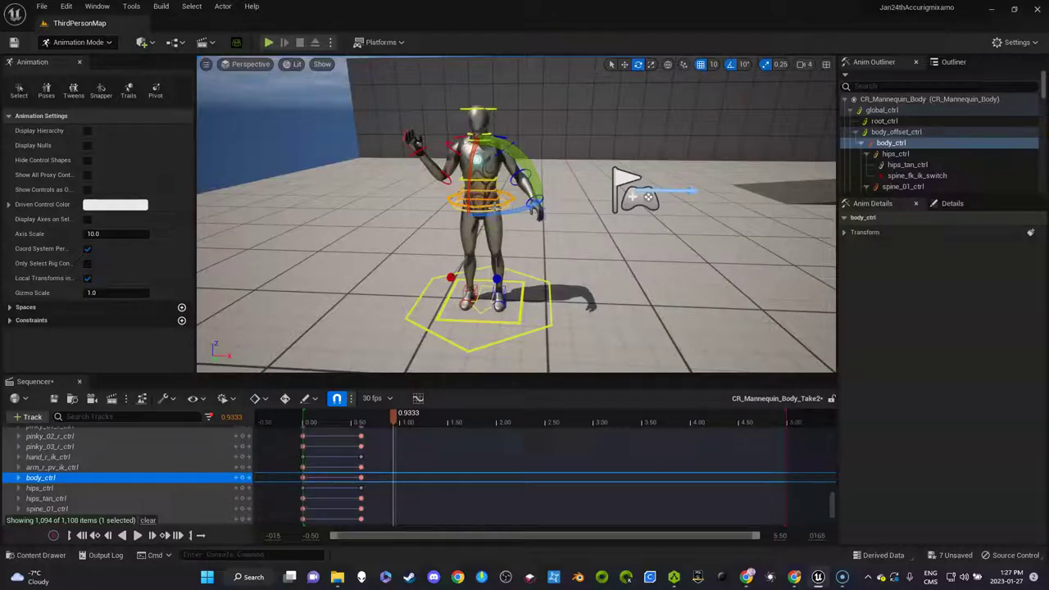
drag(524, 215, 491, 221)
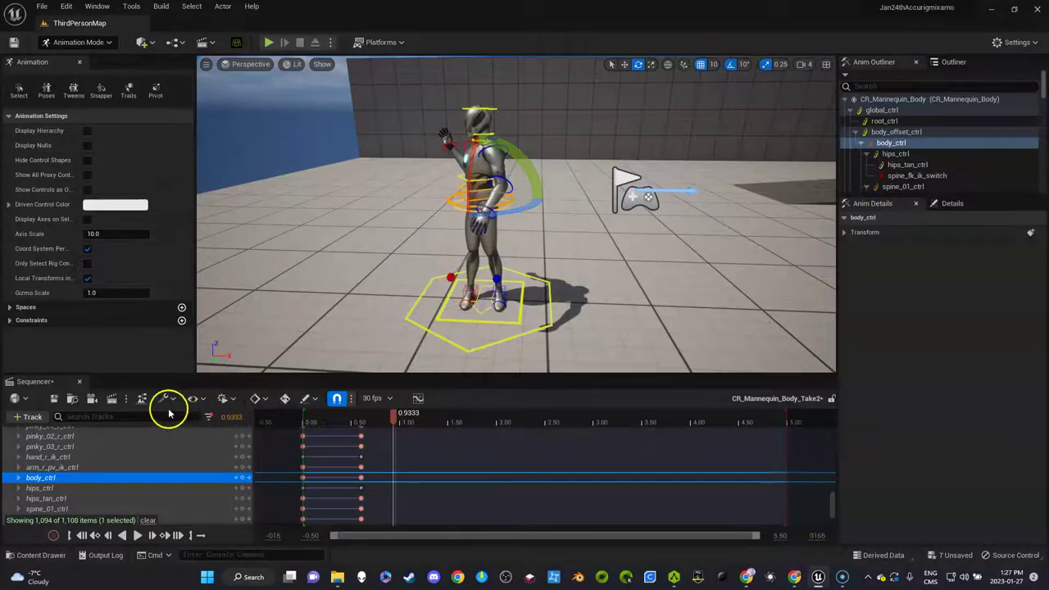
scroll(233, 449, up, 2)
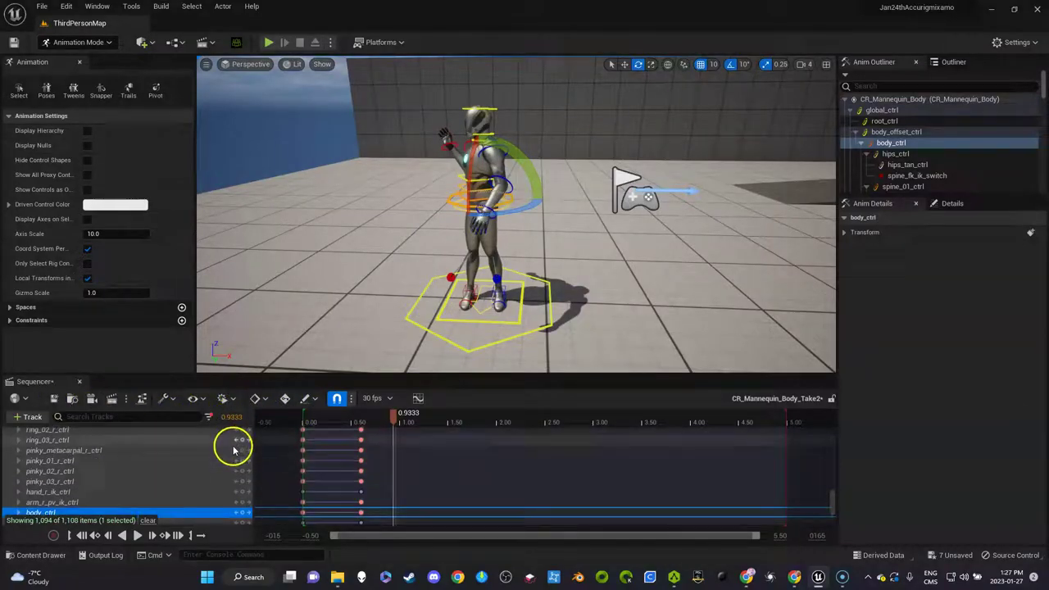
scroll(233, 450, up, 8)
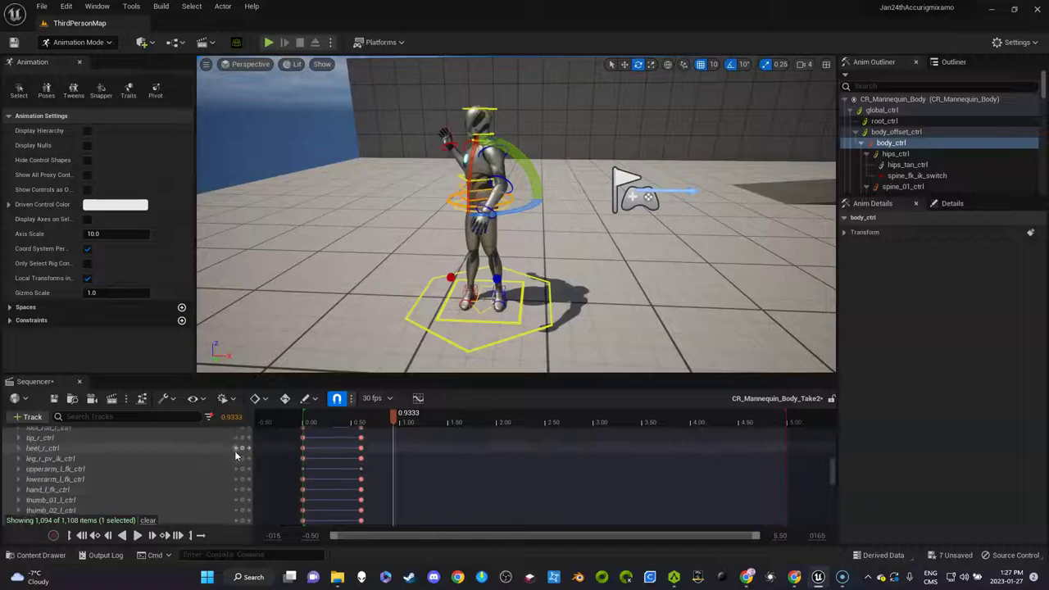
scroll(236, 454, up, 10)
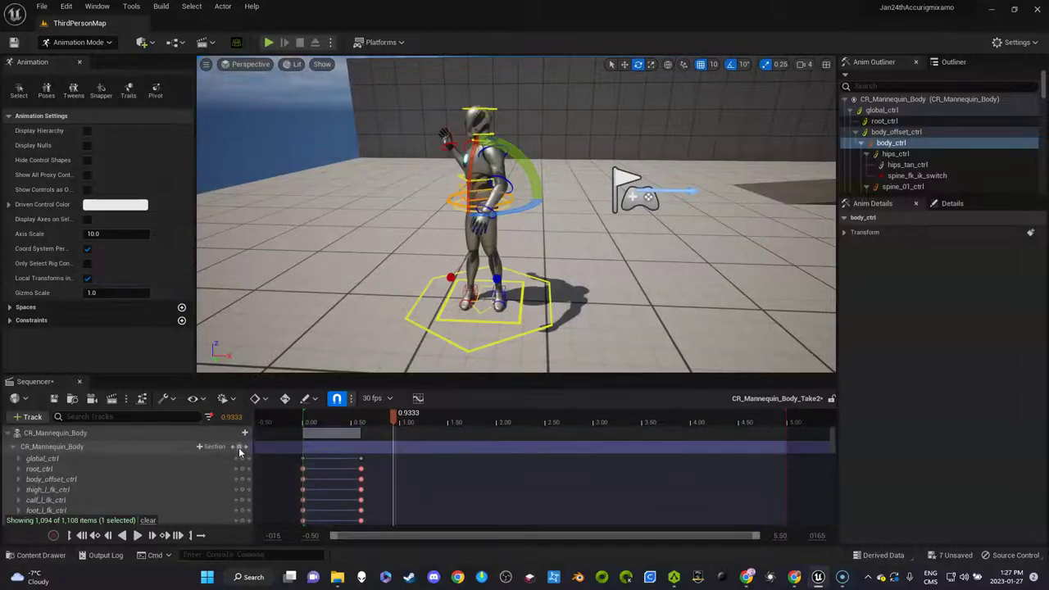
click(242, 446)
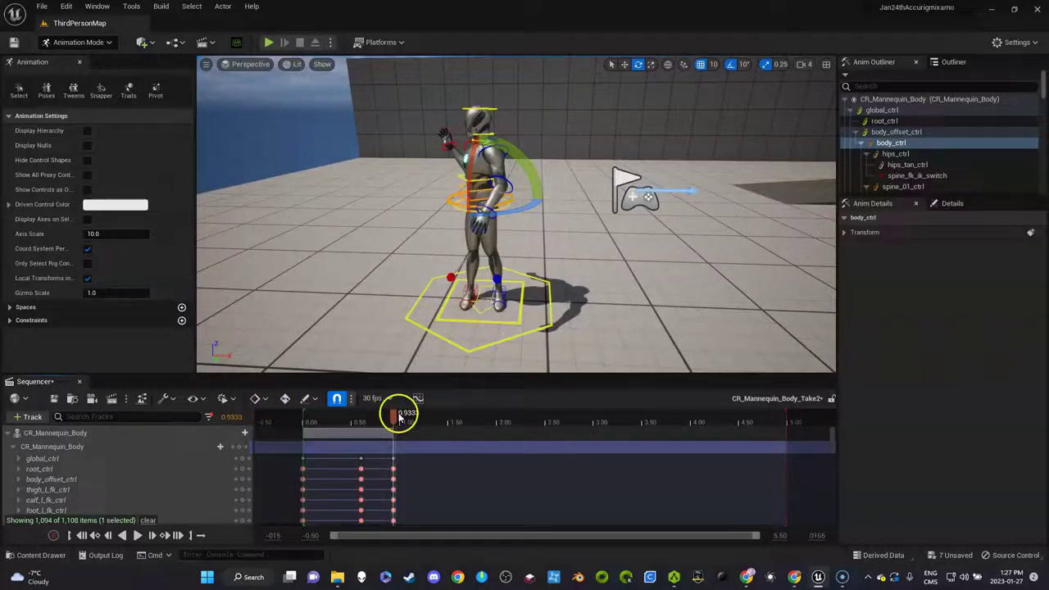
With Auto Key on at 1.3333, turn the torso back -60 degrees, then rotate it 50 degrees.
drag(395, 421, 435, 421)
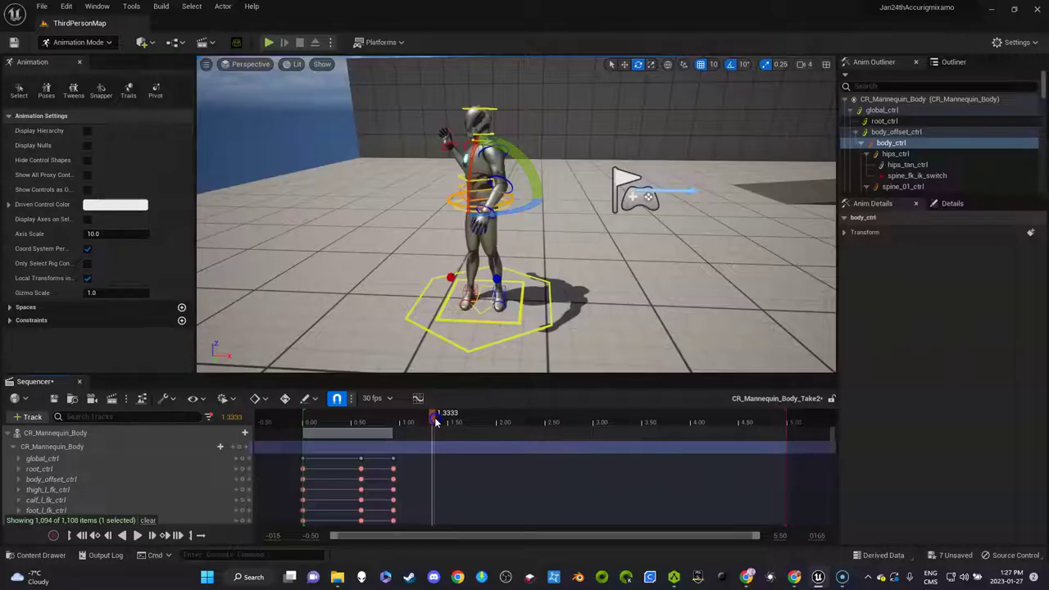
click(285, 398)
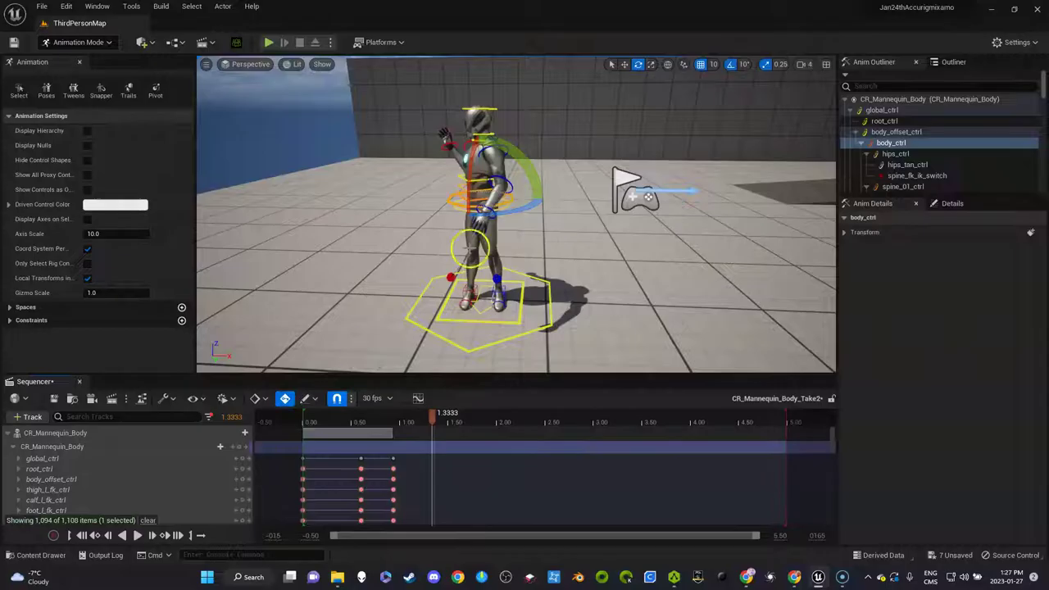
drag(492, 211, 475, 182)
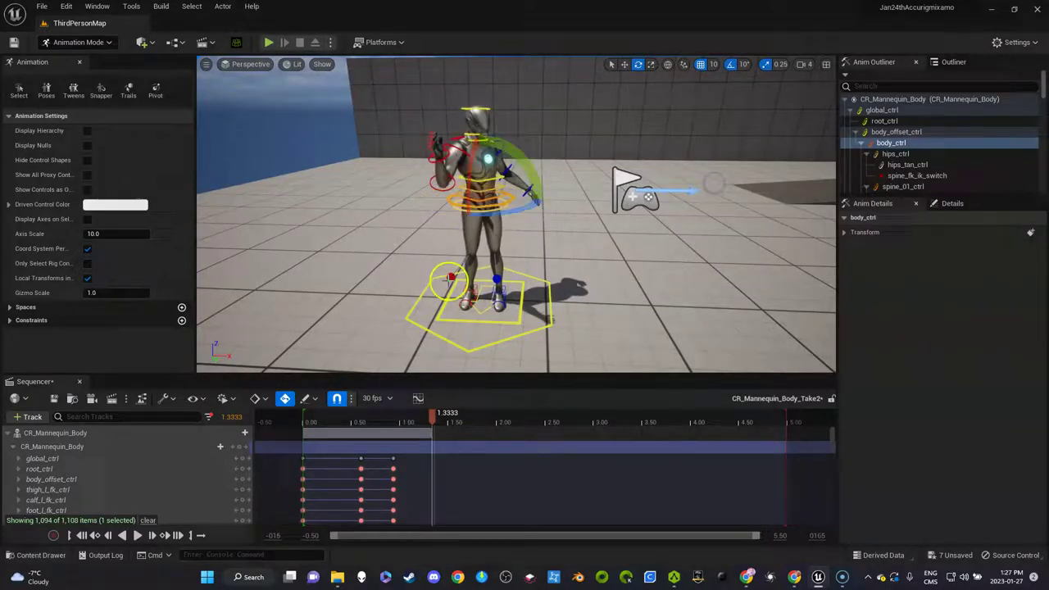
mouse_move(431, 419)
mouse_down()
mouse_move(359, 423)
mouse_move(458, 418)
mouse_move(432, 418)
mouse_up()
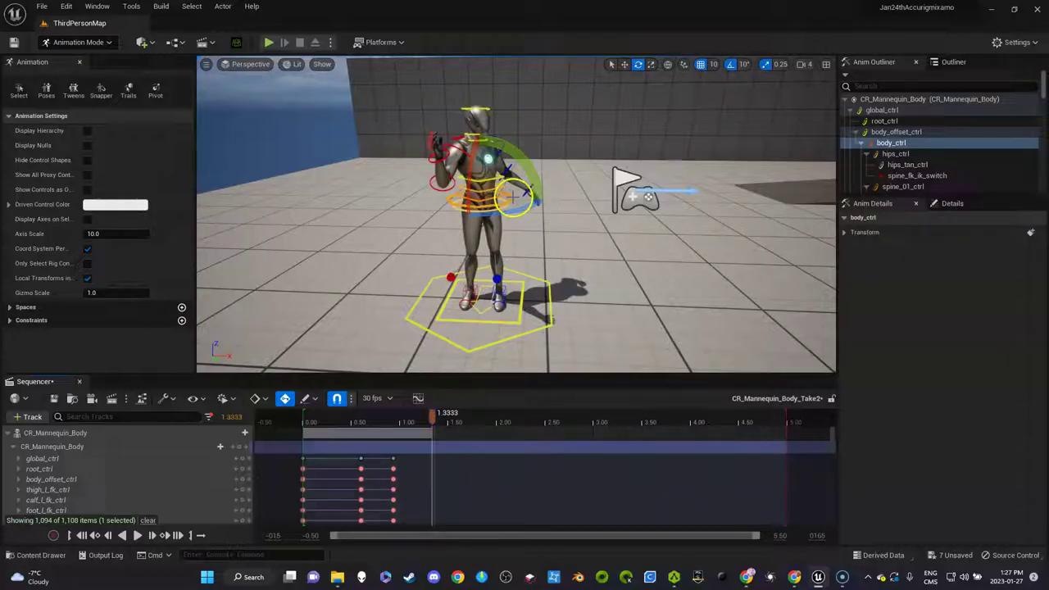
drag(511, 194, 532, 217)
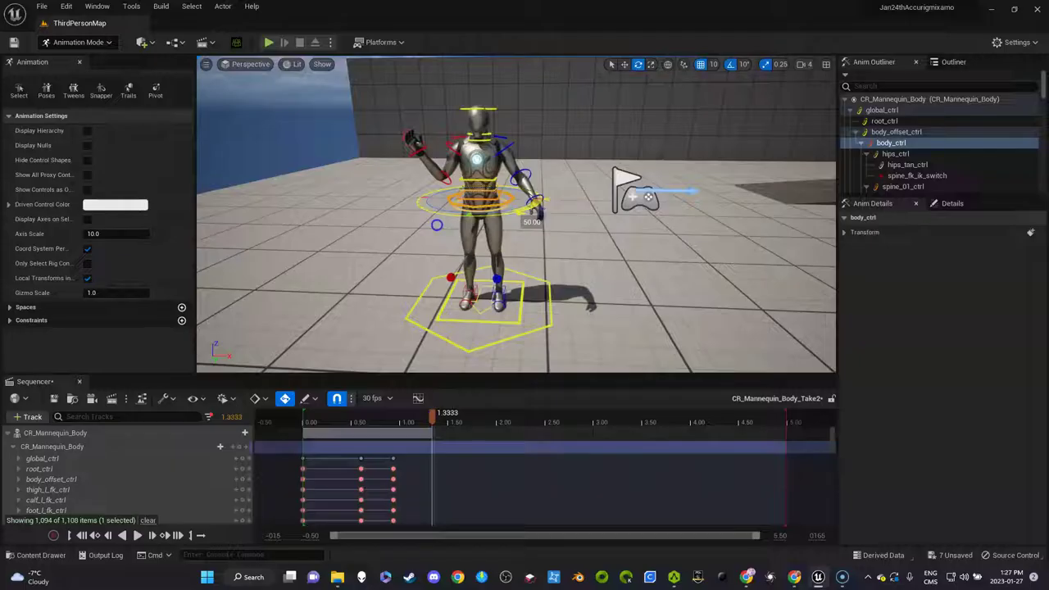
Twist the torso 40 degrees, refine it by 10 degrees at 1.5667, and review the motion.
mouse_move(432, 418)
mouse_down()
mouse_move(315, 419)
mouse_move(436, 416)
mouse_up()
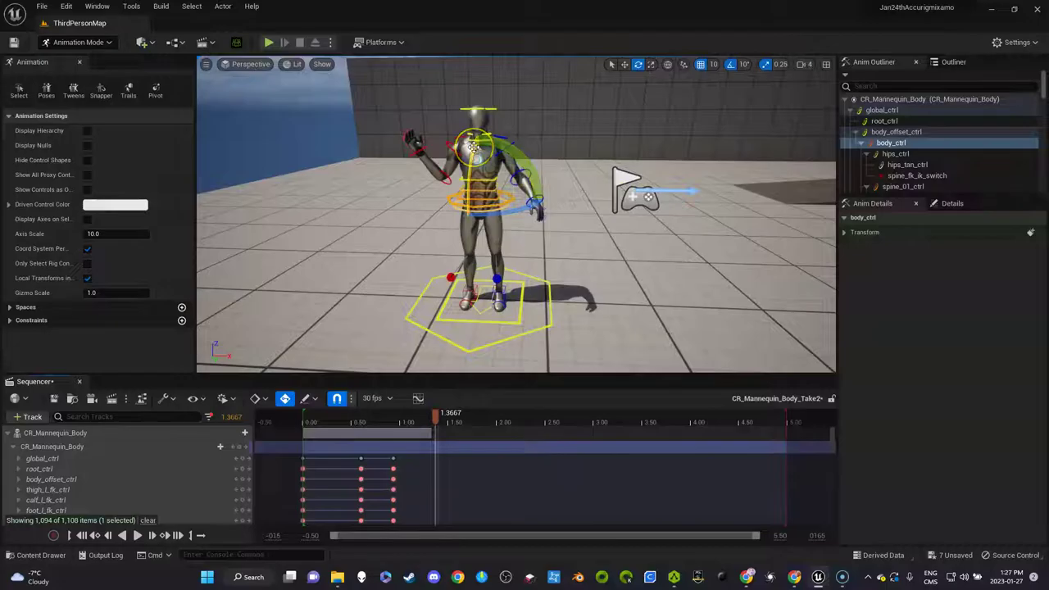
drag(473, 150, 479, 184)
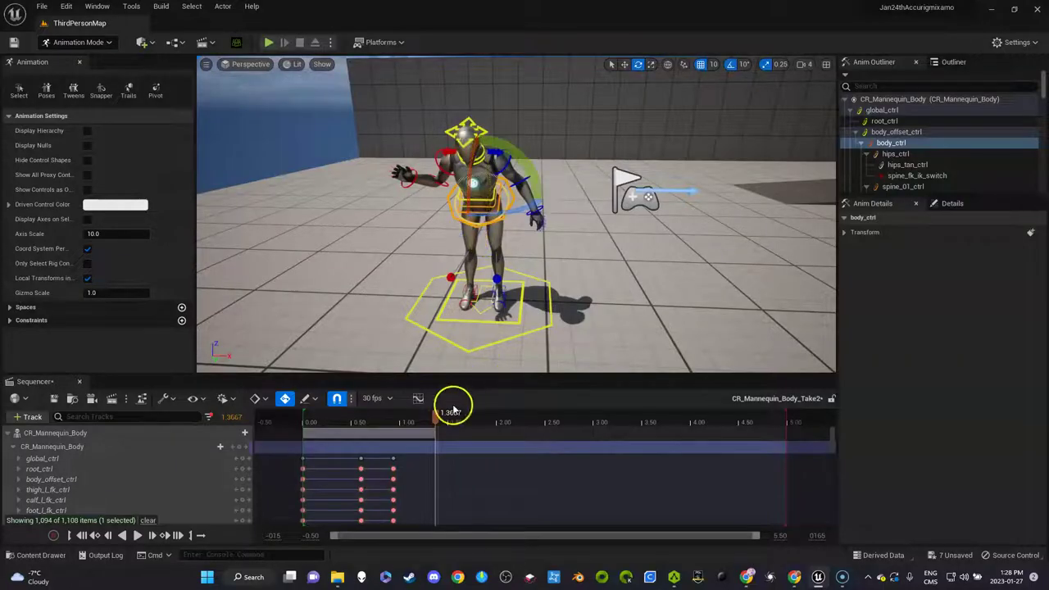
mouse_move(431, 417)
mouse_down()
mouse_move(347, 417)
mouse_move(436, 416)
mouse_up()
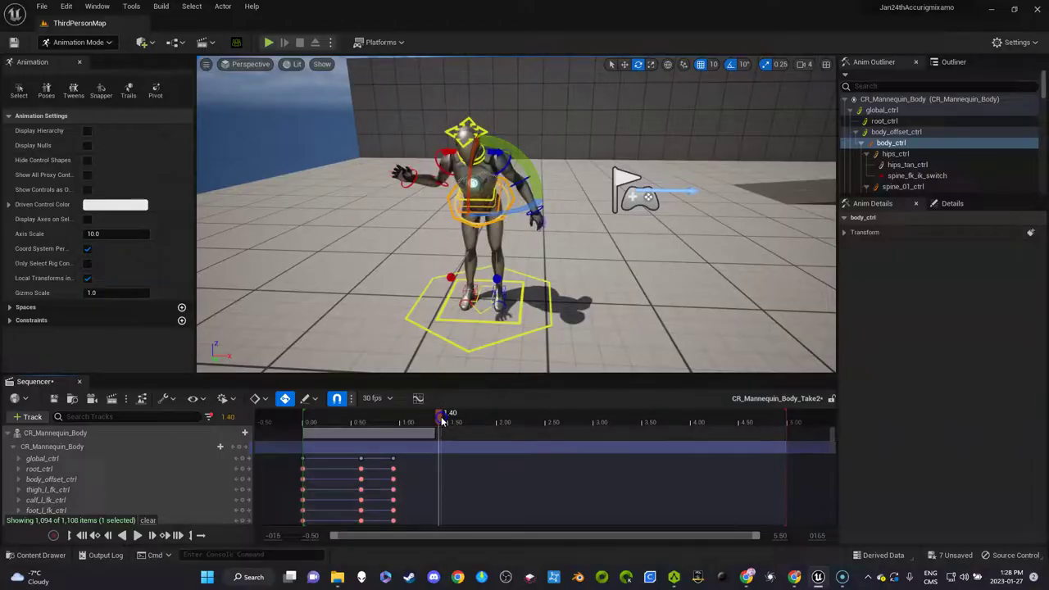
drag(453, 417, 456, 416)
drag(529, 176, 537, 205)
click(445, 425)
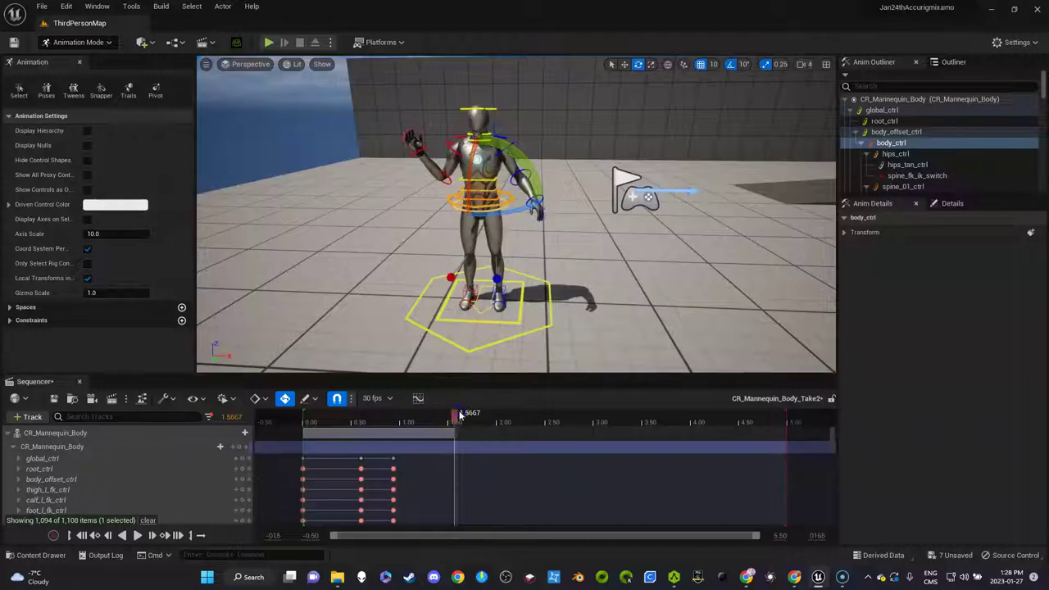
mouse_move(460, 415)
mouse_down()
mouse_move(417, 416)
mouse_move(453, 417)
mouse_up()
At 1.5333, select the CR_Mannequin_Body track and open its Create Linked Animation Sequence option.
click(311, 445)
click(232, 470)
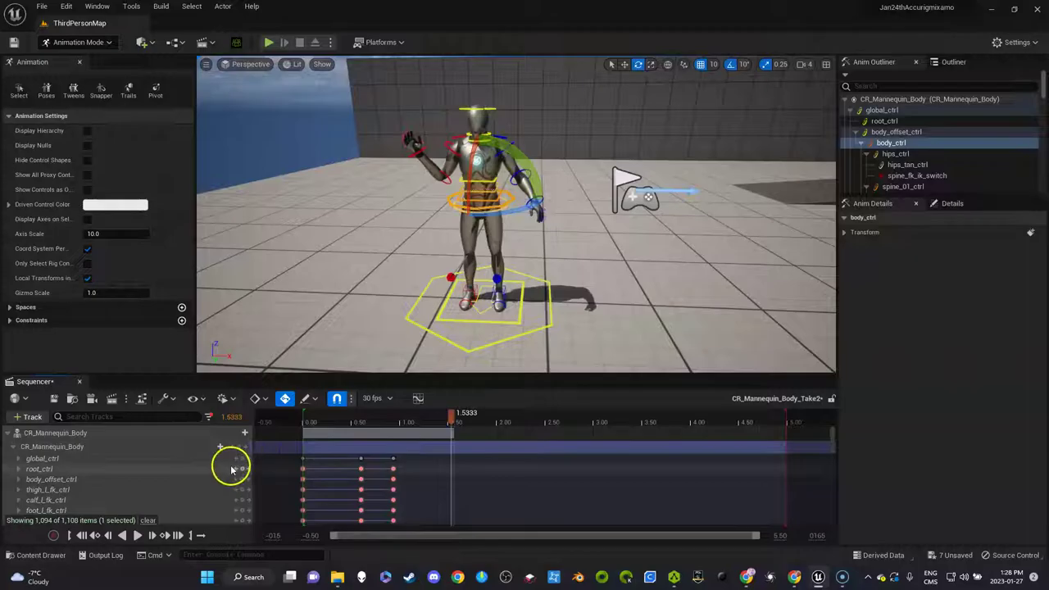
click(239, 464)
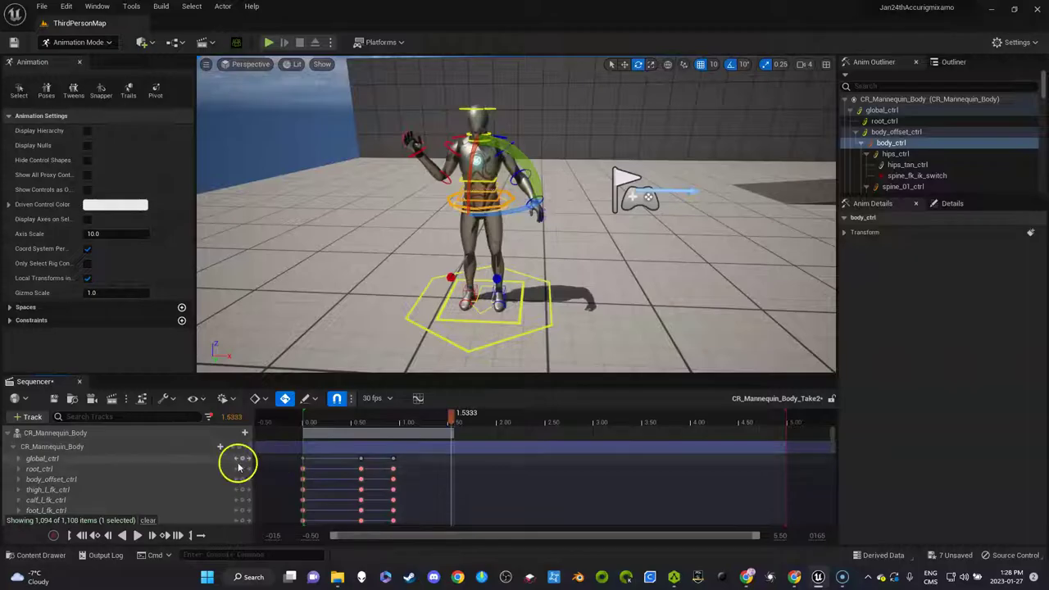
click(37, 433)
click(96, 438)
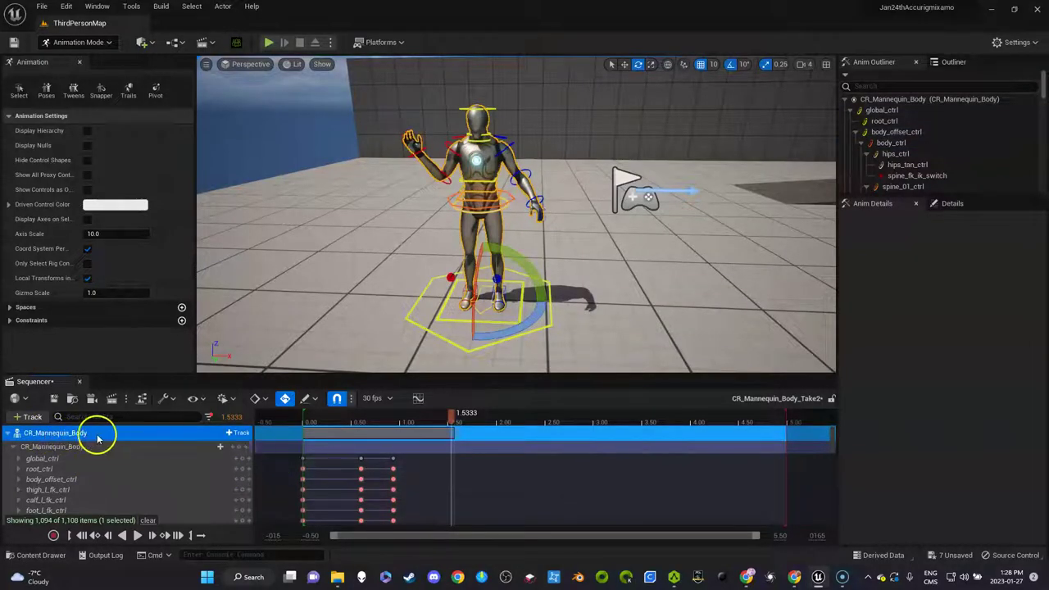
right_click(100, 438)
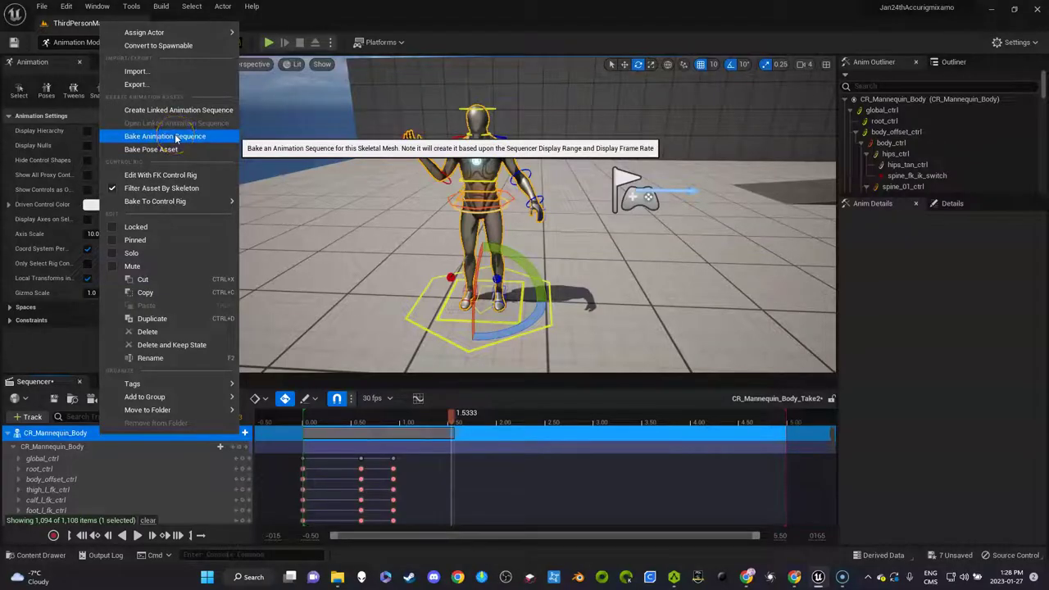
click(189, 113)
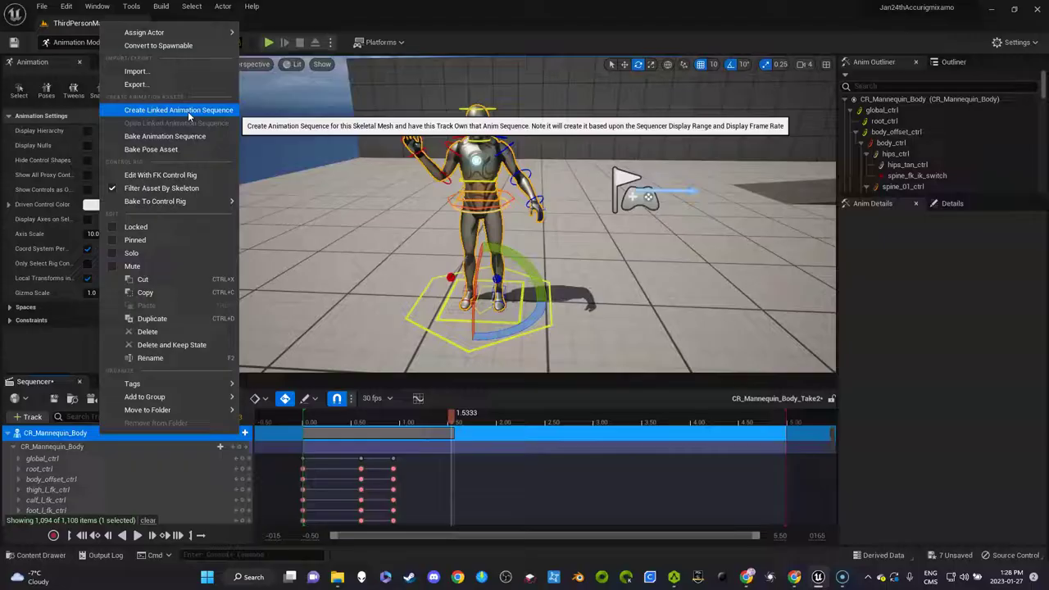
Create a linked animation named 'wavehand' in the Mannequins Animations folder and export the take to it.
click(188, 114)
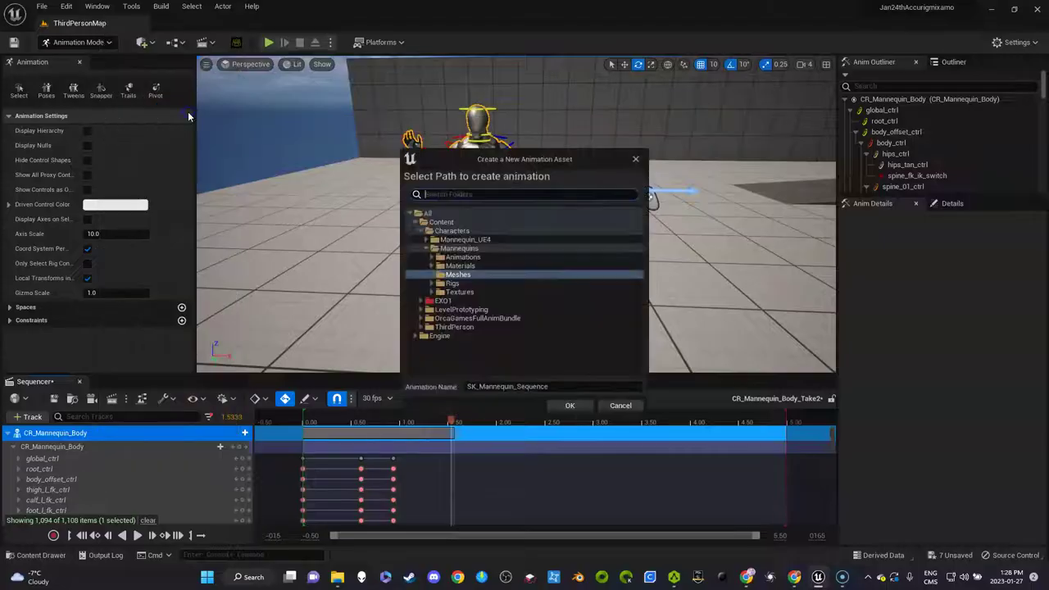
click(464, 258)
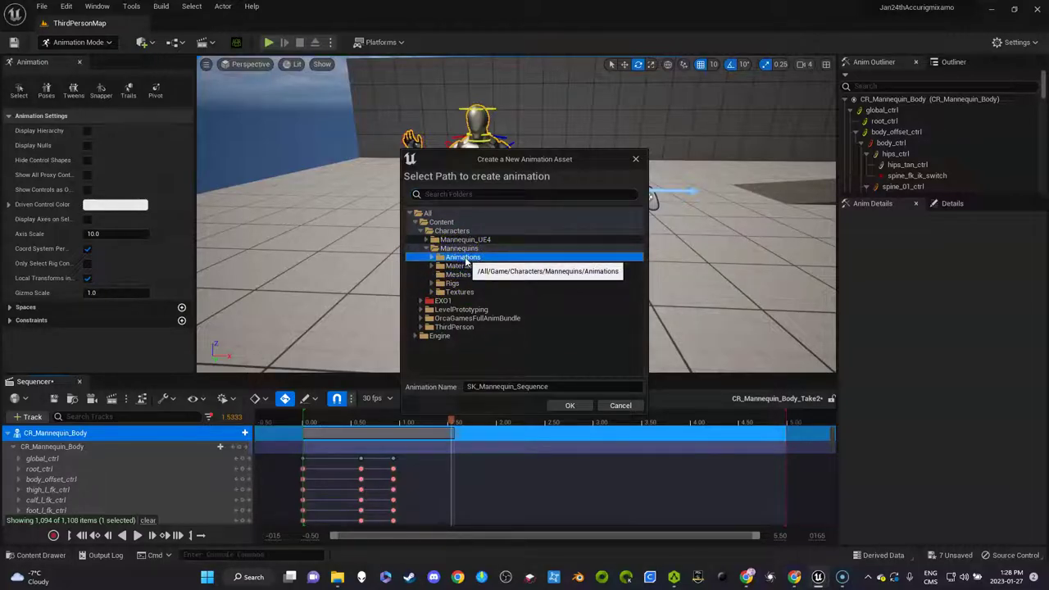
click(465, 262)
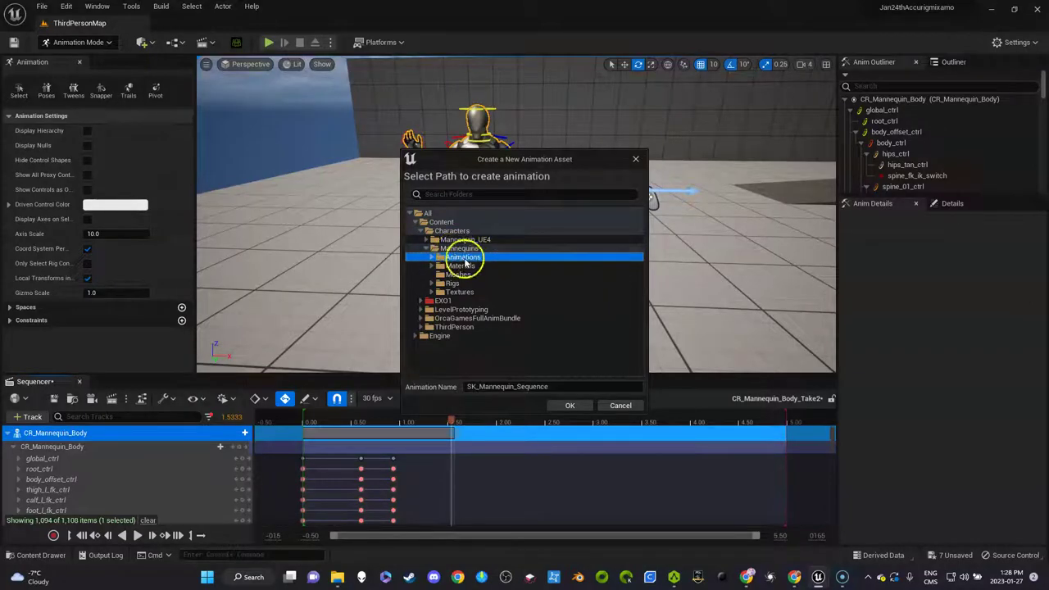
click(475, 392)
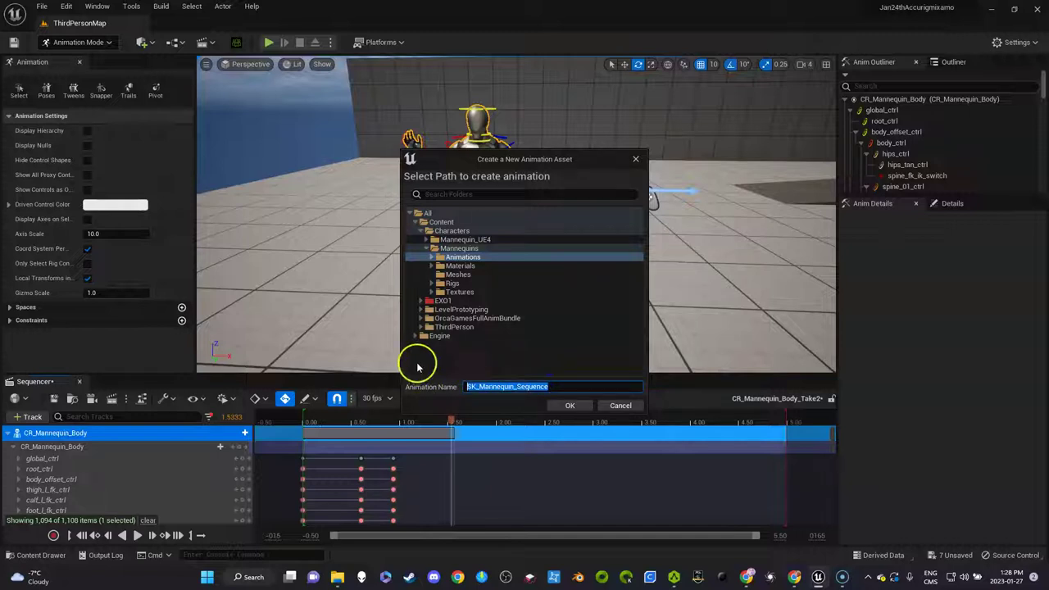
text(wavehand)
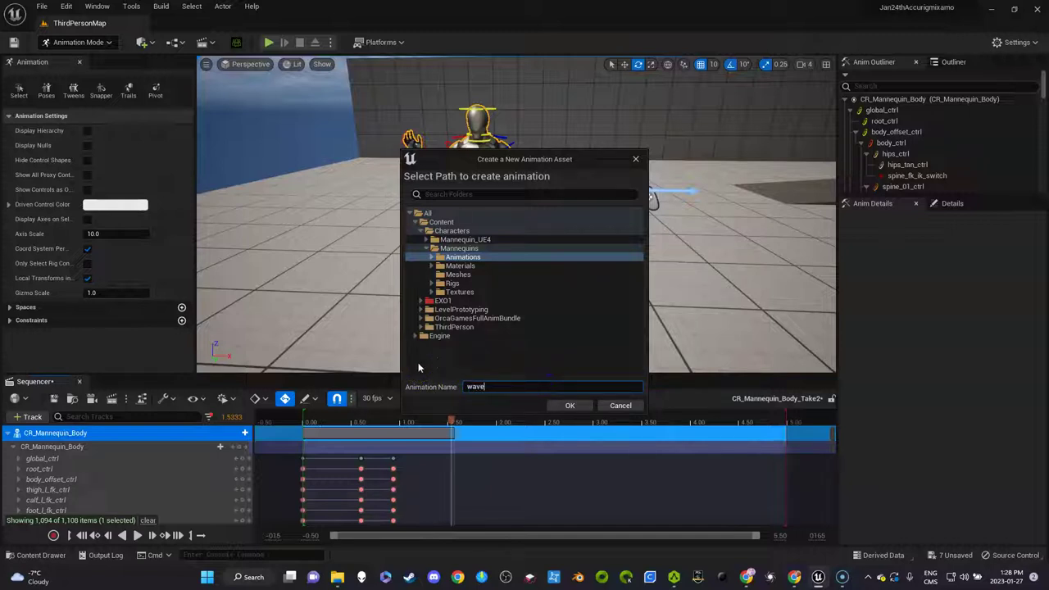
click(570, 404)
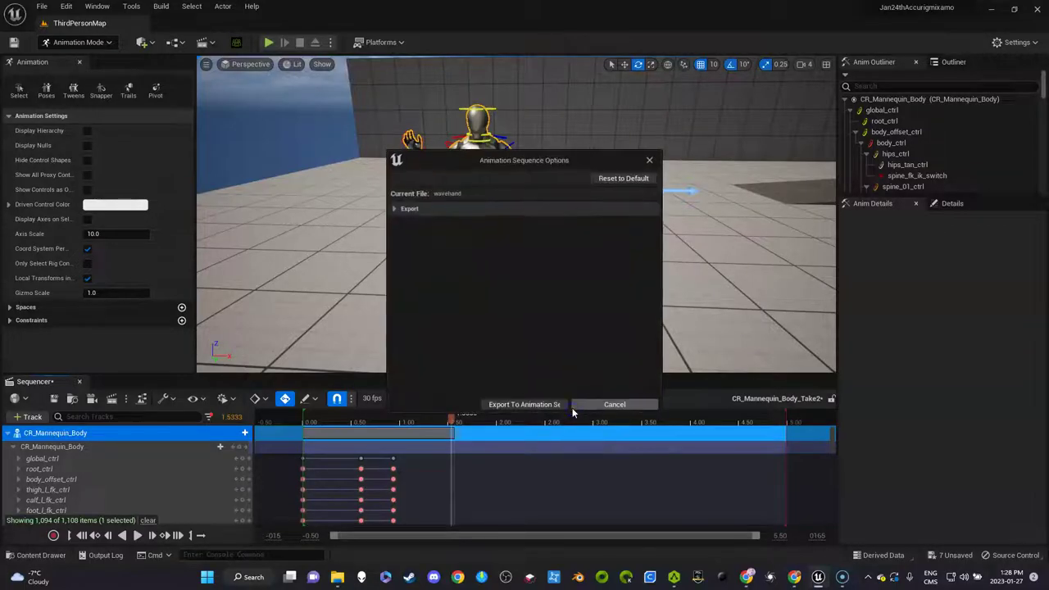
click(524, 404)
key(ctrl+space)
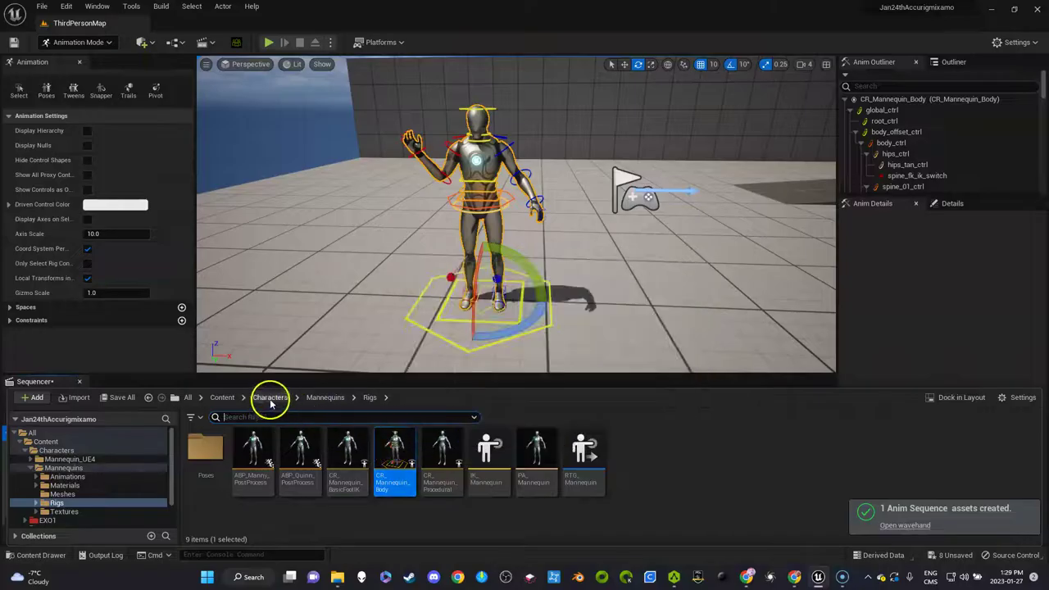
click(323, 398)
double_click(218, 442)
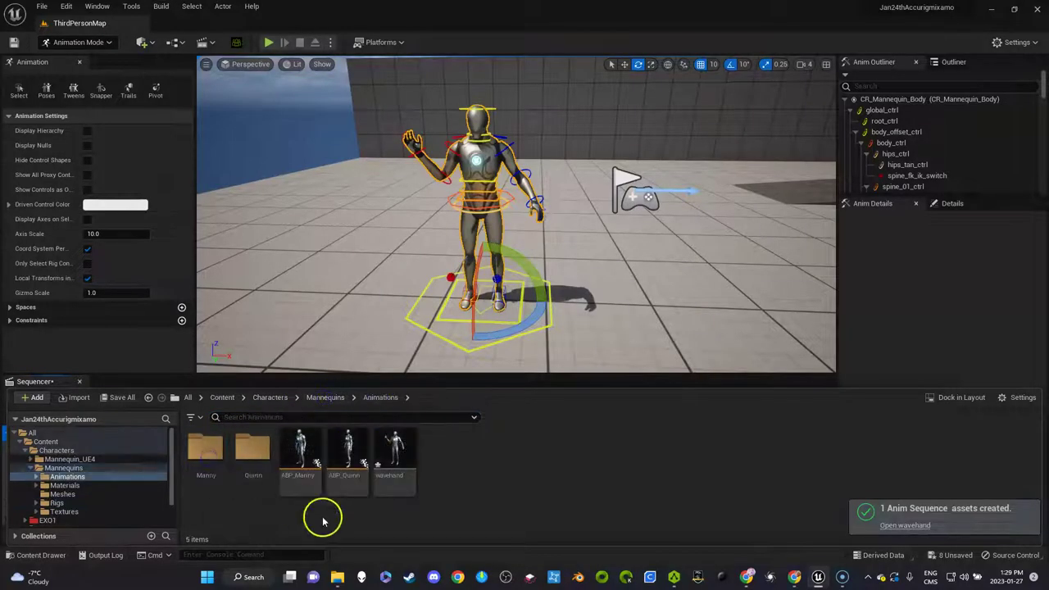
click(397, 452)
double_click(397, 447)
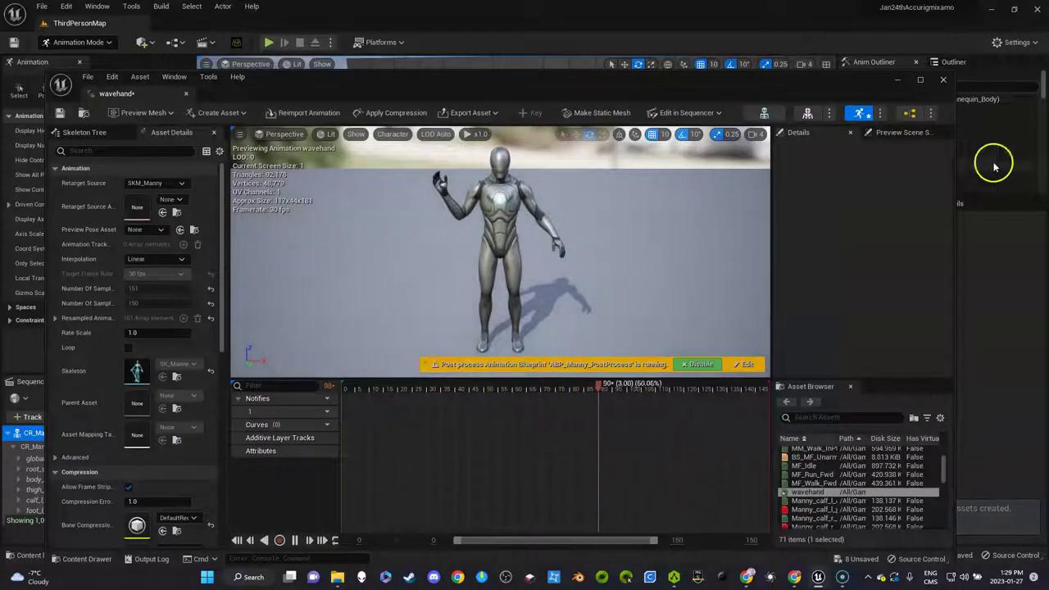
click(943, 81)
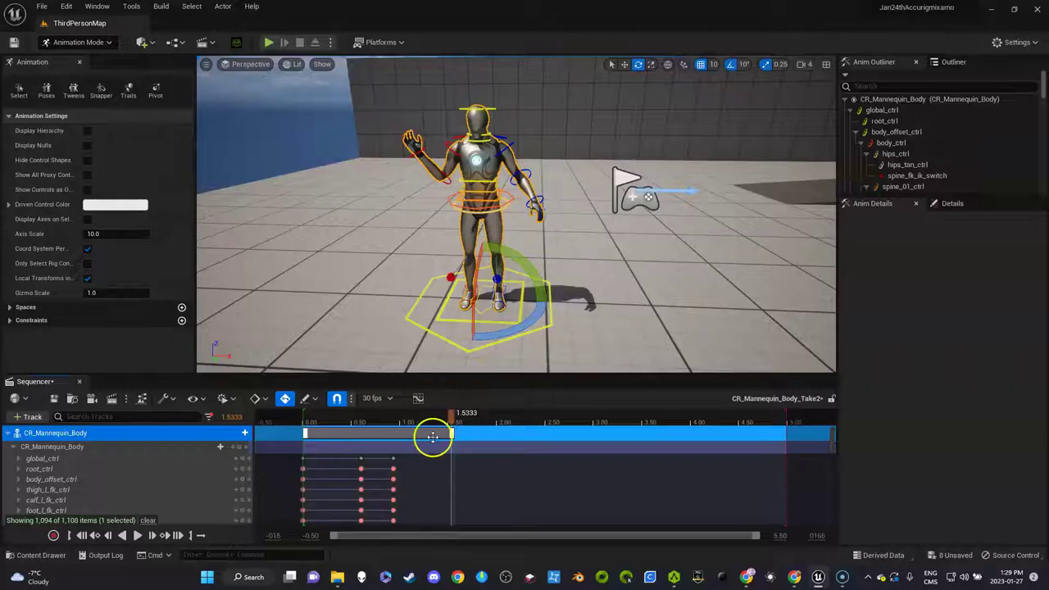
Start Duplicate and Retarget on wavehand using the UE5ACCURIG IK retargeter.
key(ctrl+space)
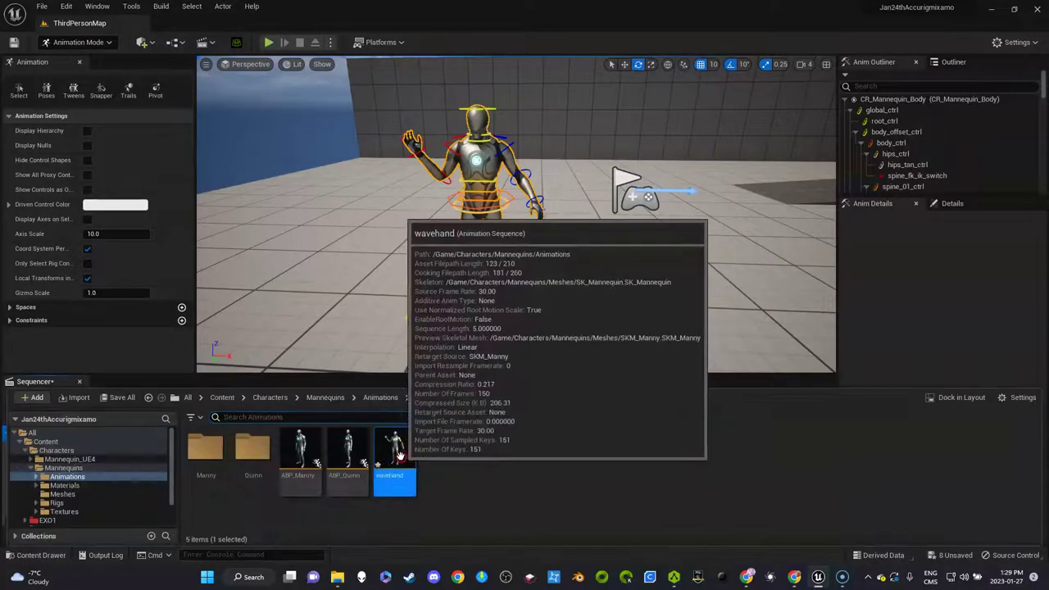
right_click(399, 456)
mouse_move(510, 167)
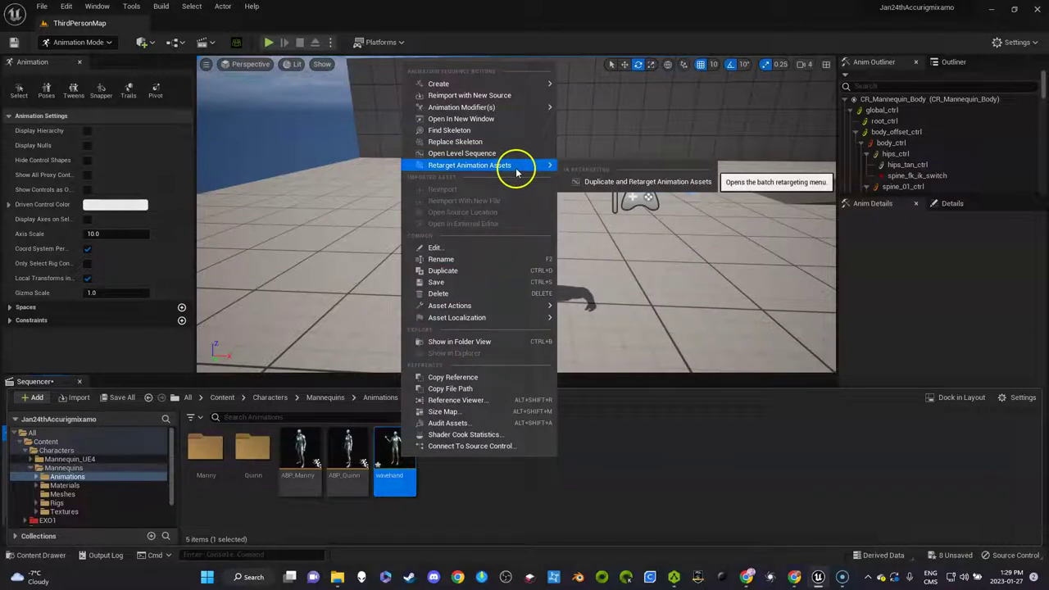
click(598, 182)
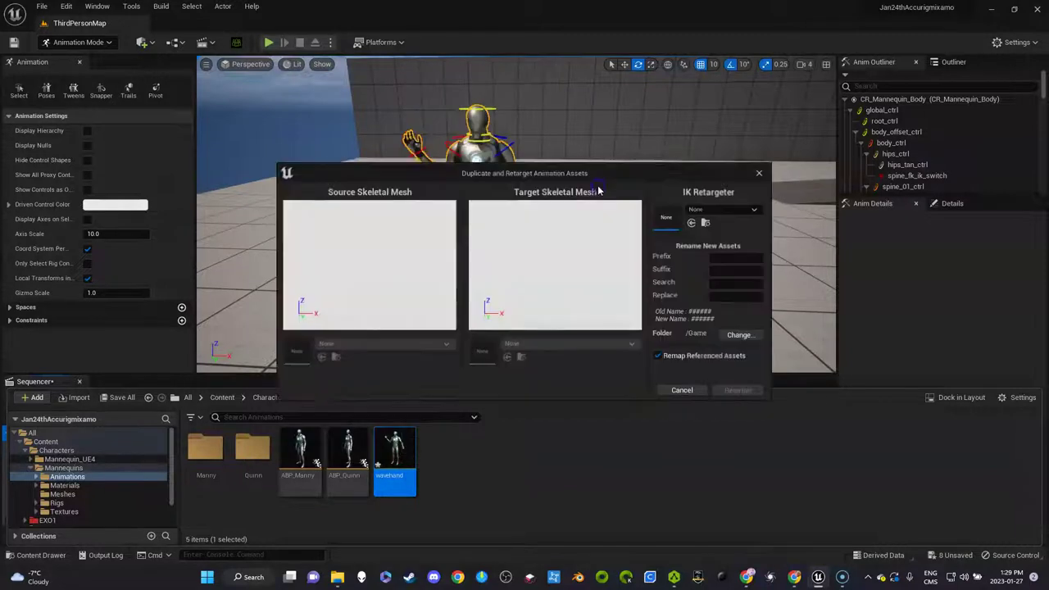
click(715, 211)
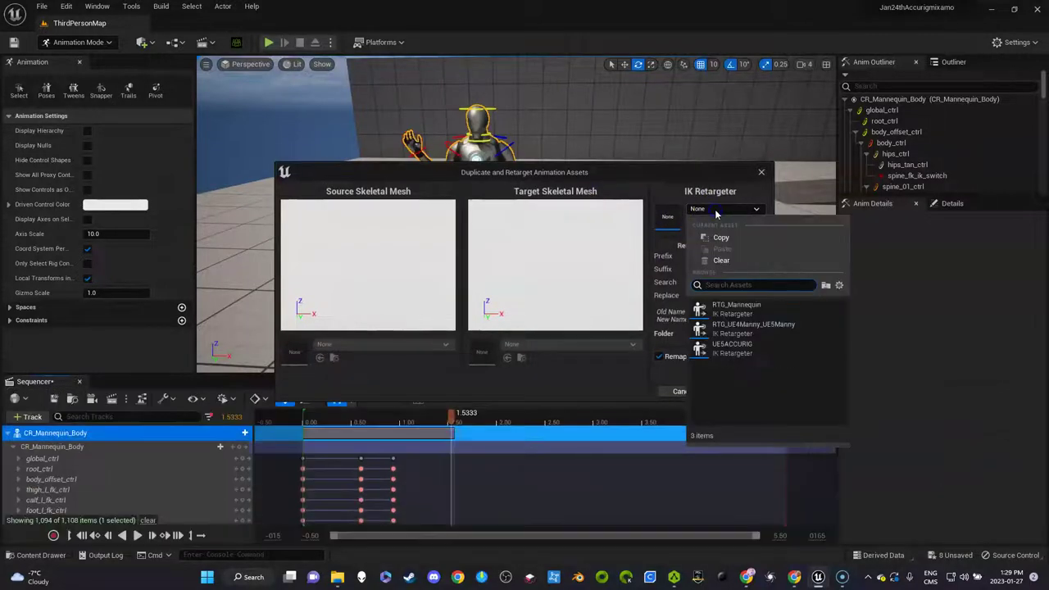
click(742, 348)
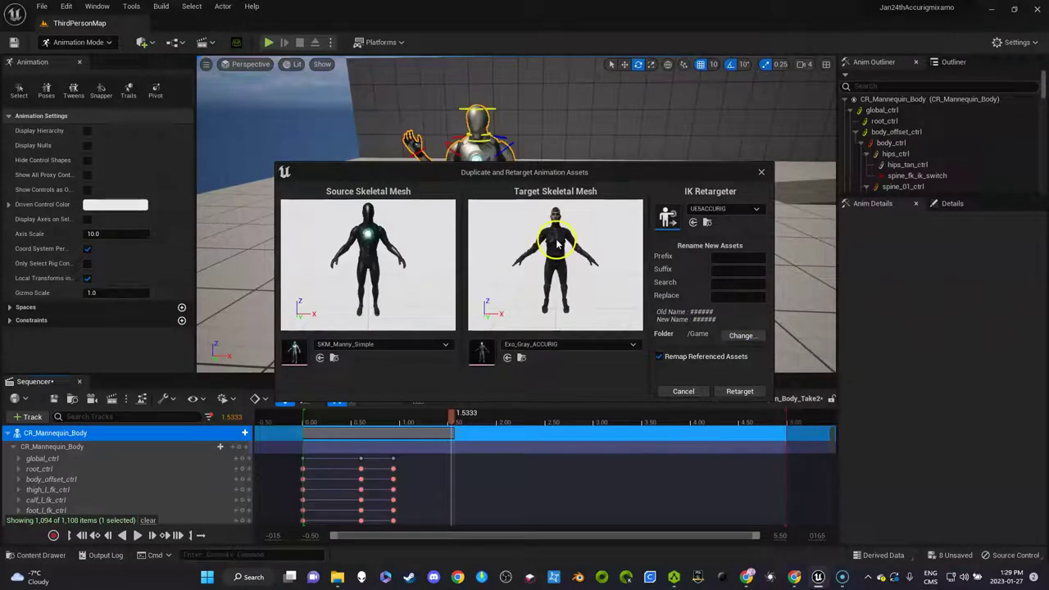
Retarget the copy into the EXO1 folder and preview the wave on the EXO character.
click(742, 336)
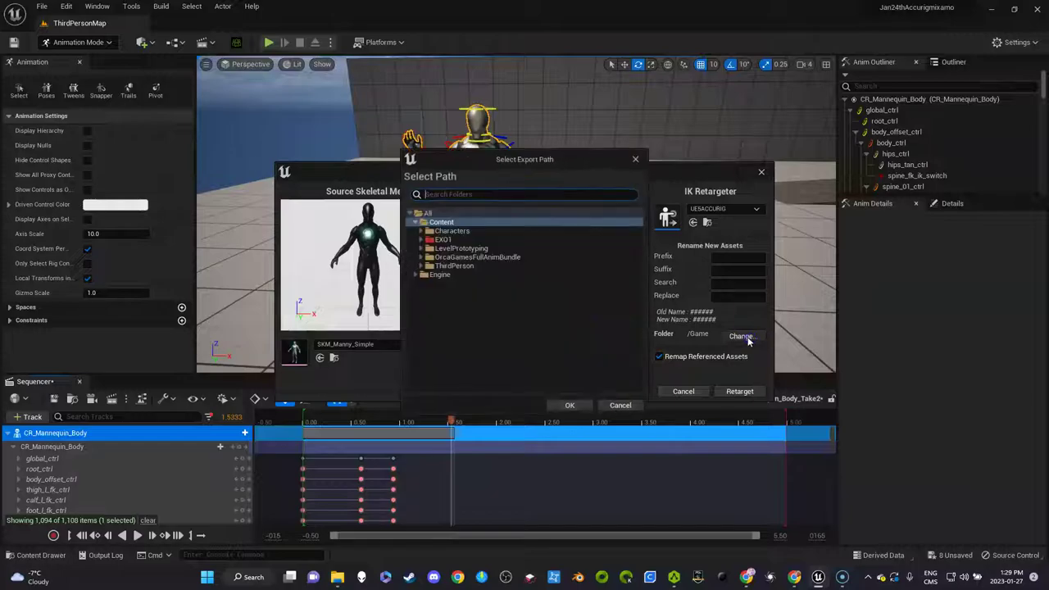
click(421, 240)
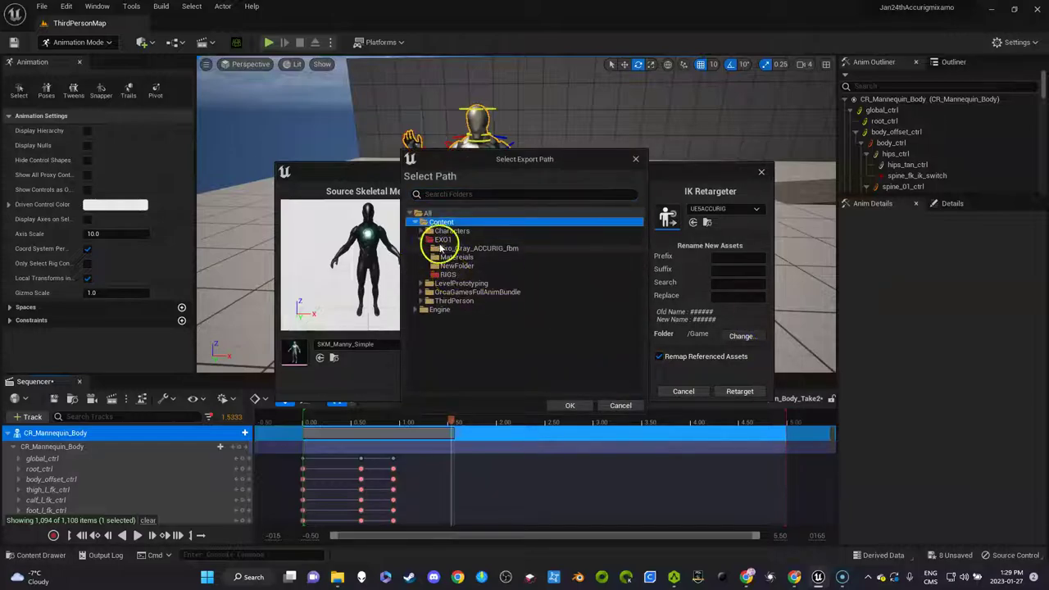
click(446, 239)
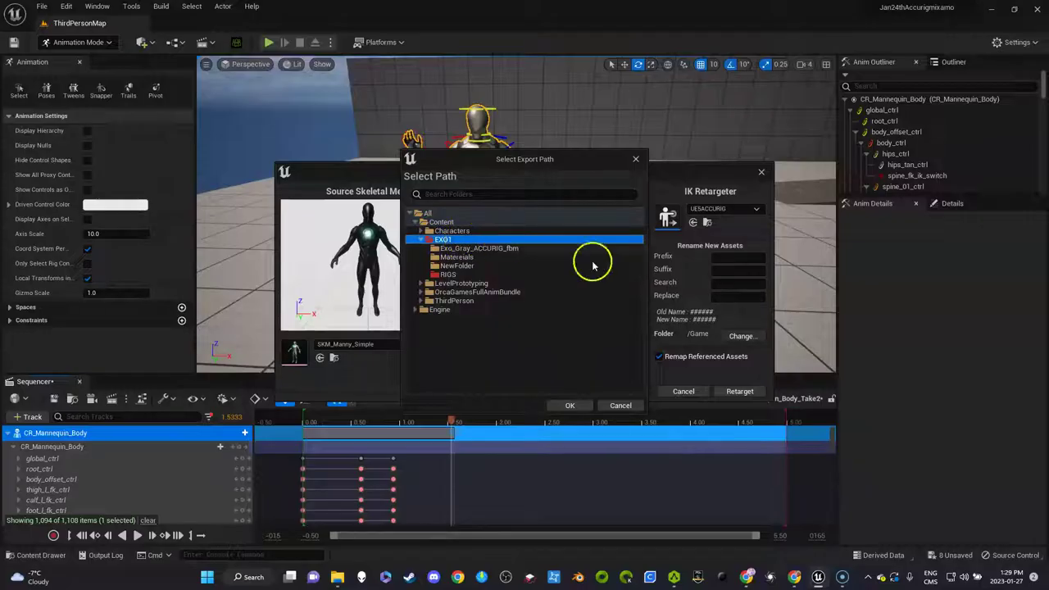
drag(620, 405, 559, 416)
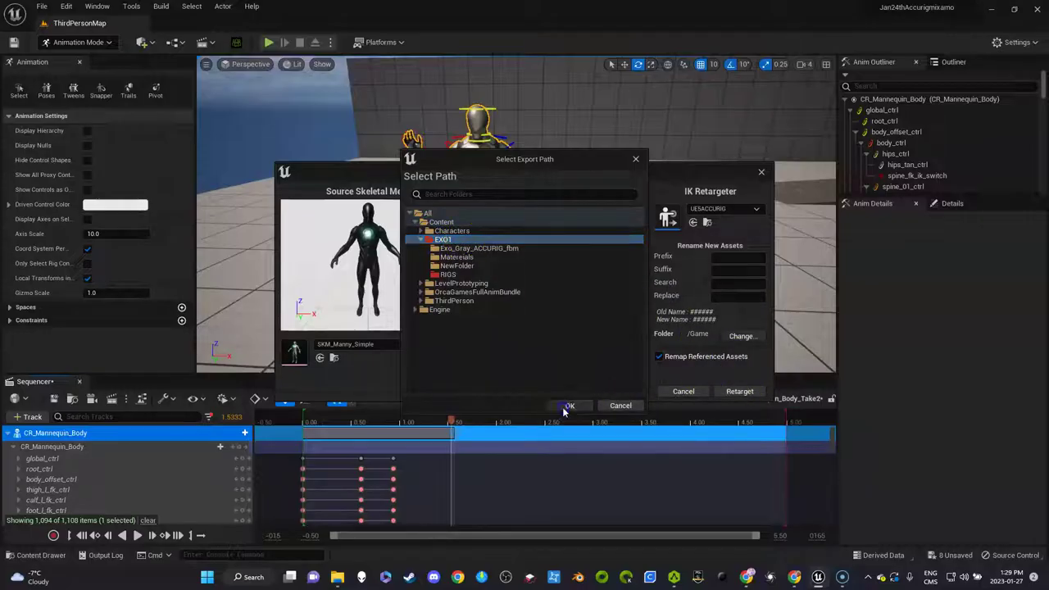
click(568, 406)
click(737, 392)
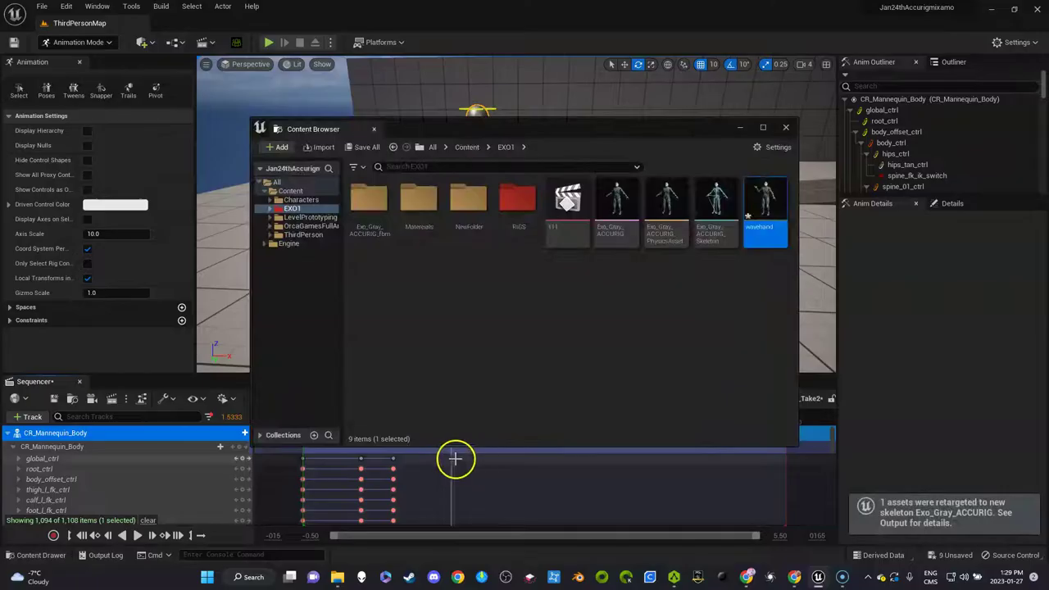
double_click(770, 213)
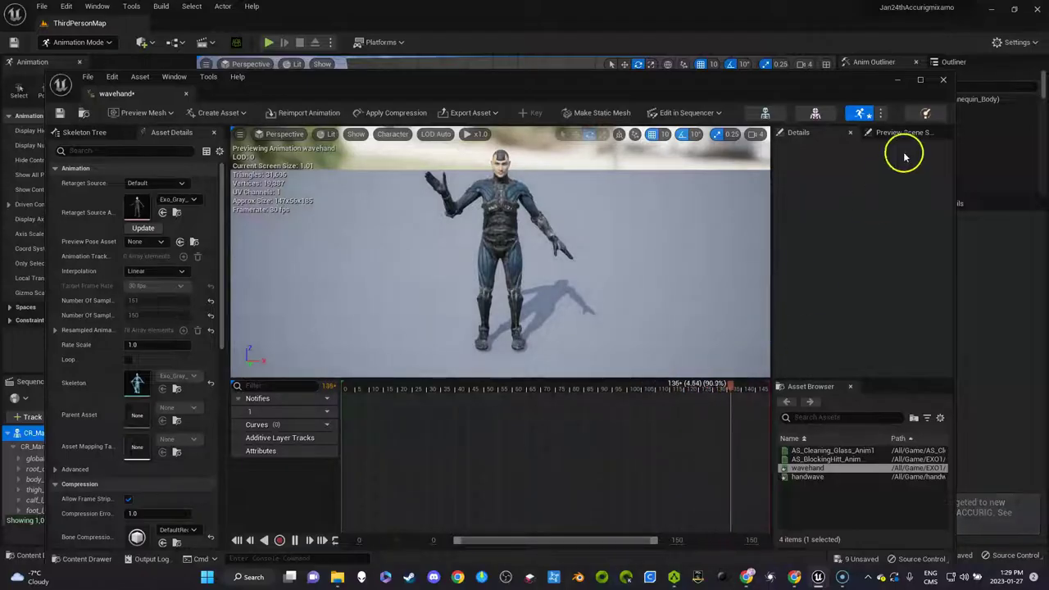
click(941, 81)
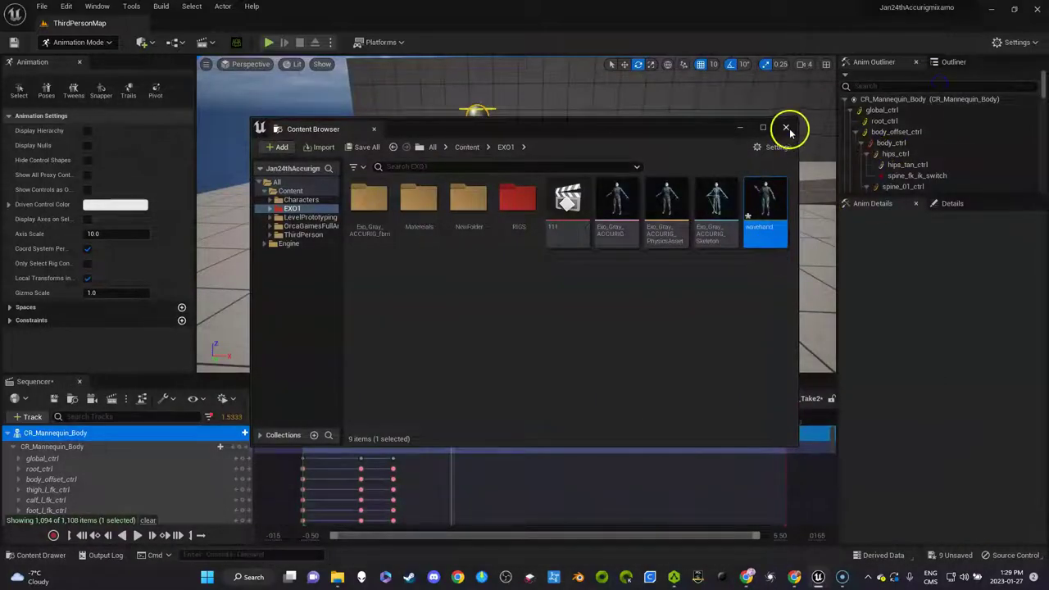
Trim the take's playback range to end at 1.5333 and save the sequence.
click(785, 129)
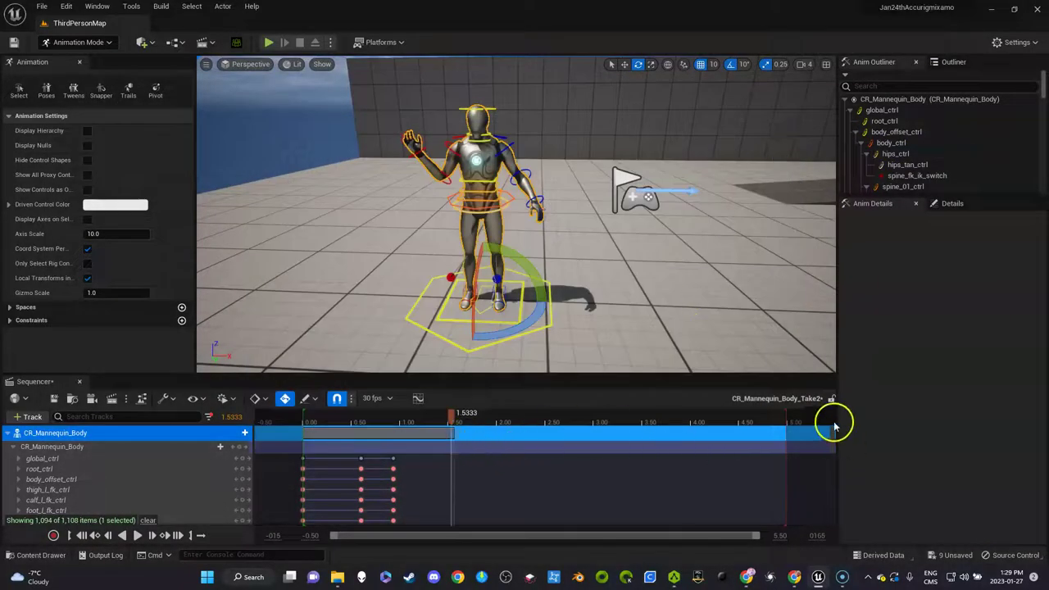
drag(786, 412, 454, 426)
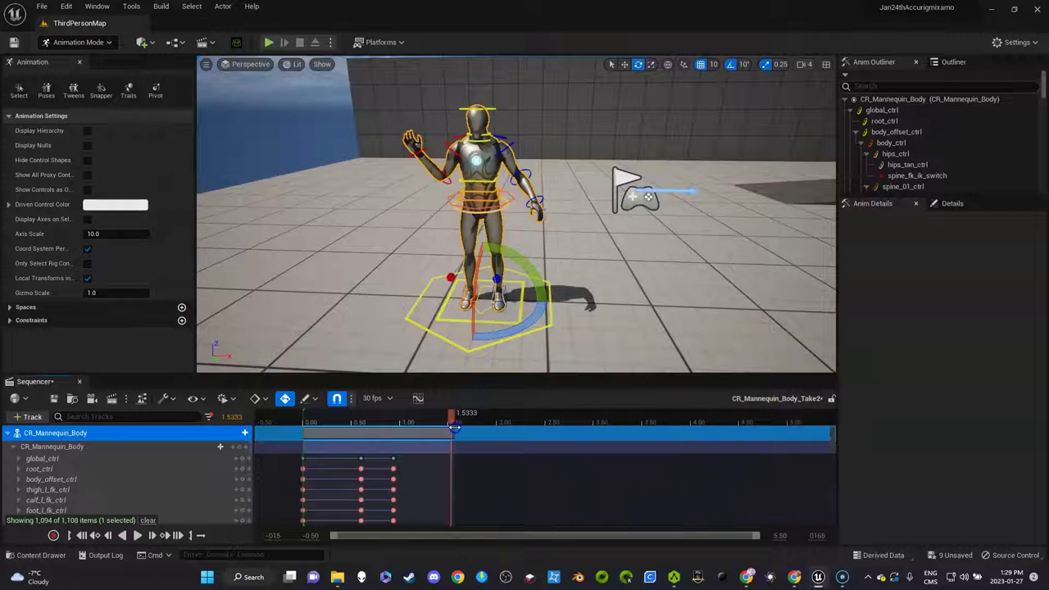
click(468, 476)
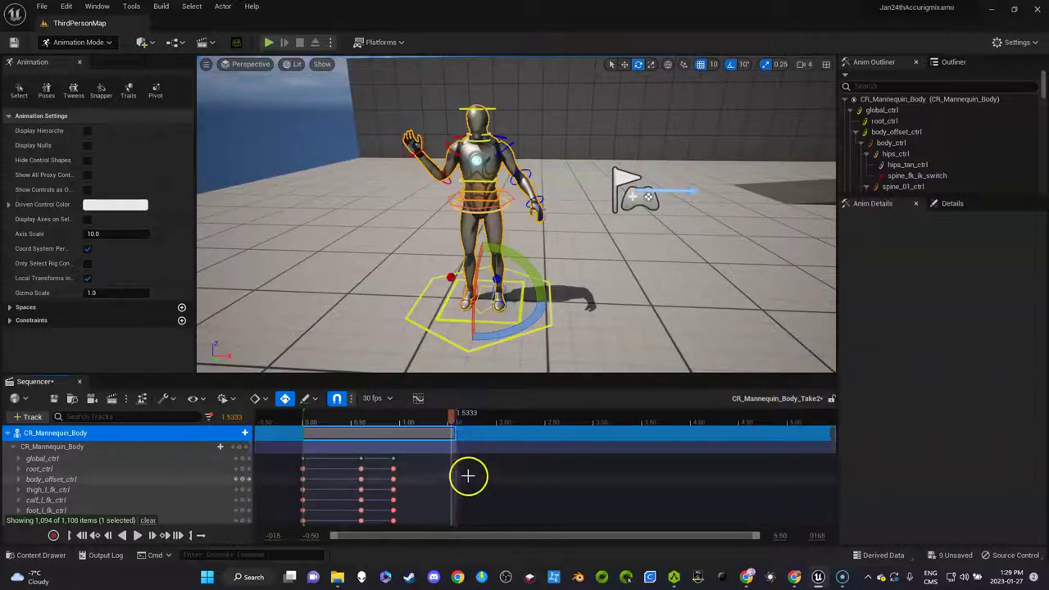
click(207, 431)
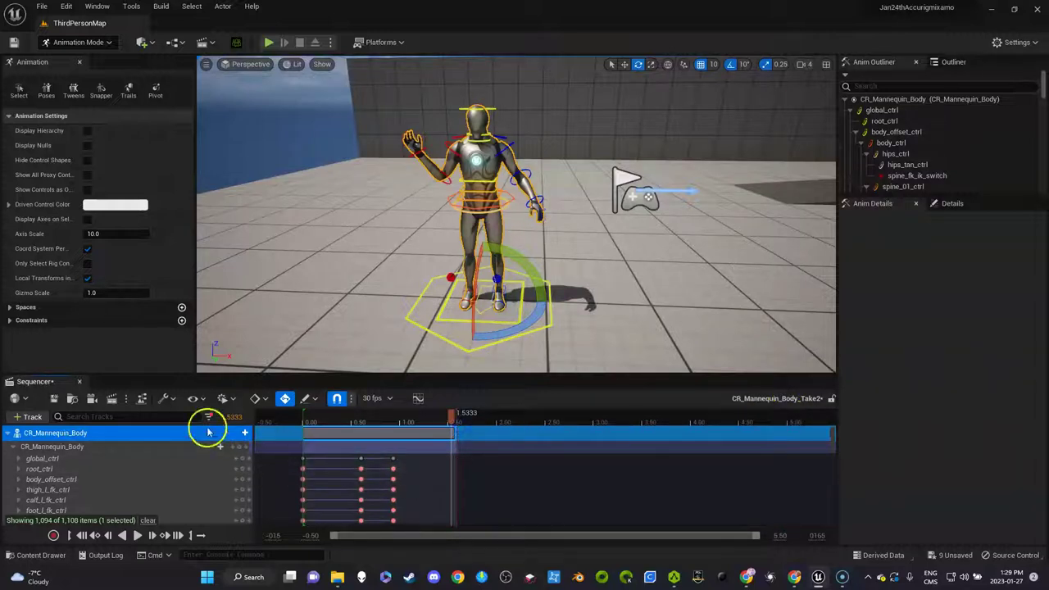
click(54, 399)
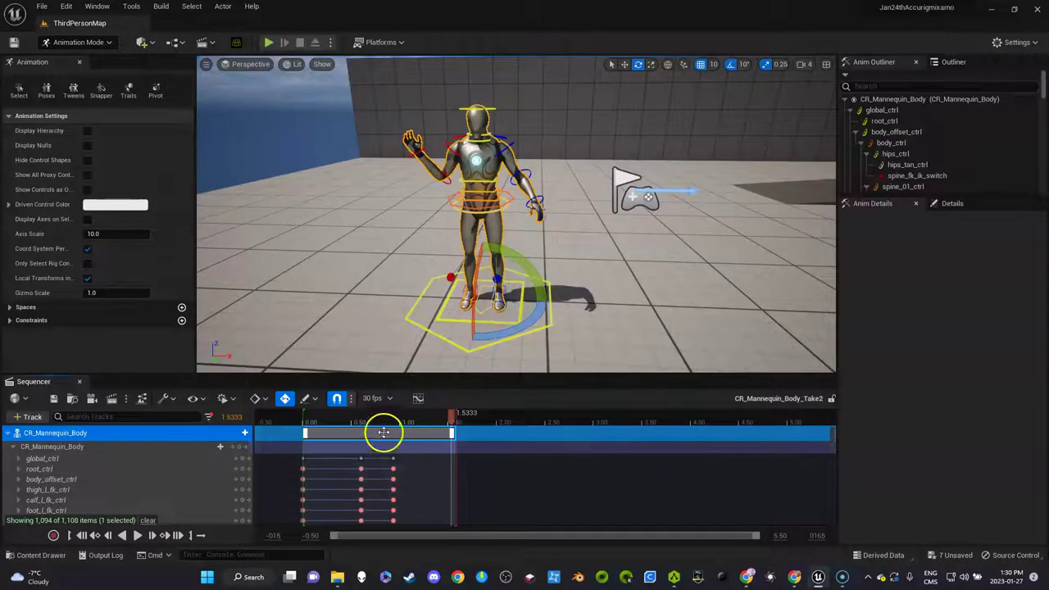
Preview the wavehand animation to check its trimmed length.
key(ctrl+space)
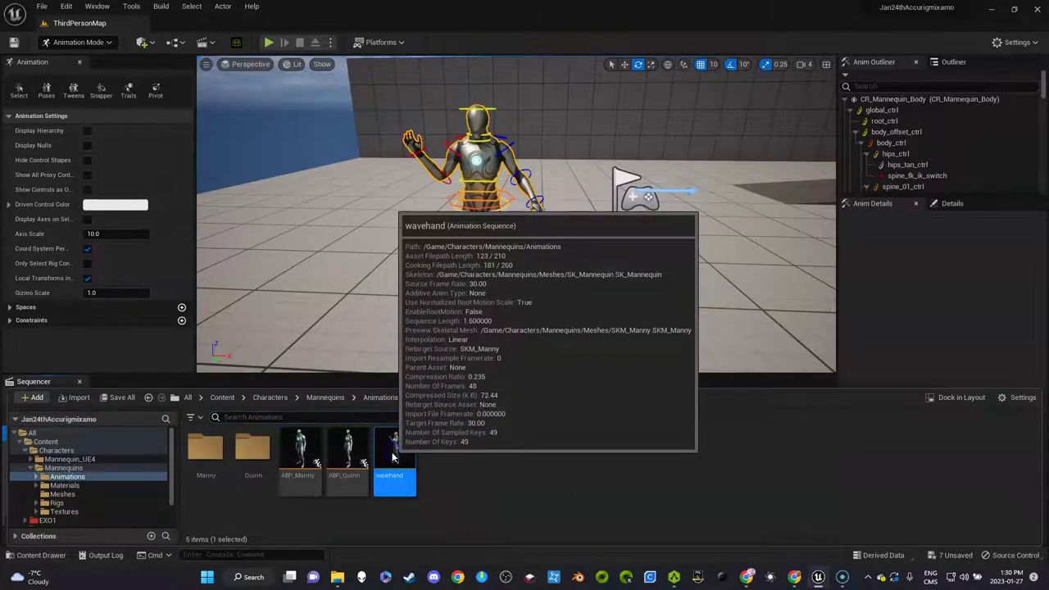
double_click(392, 457)
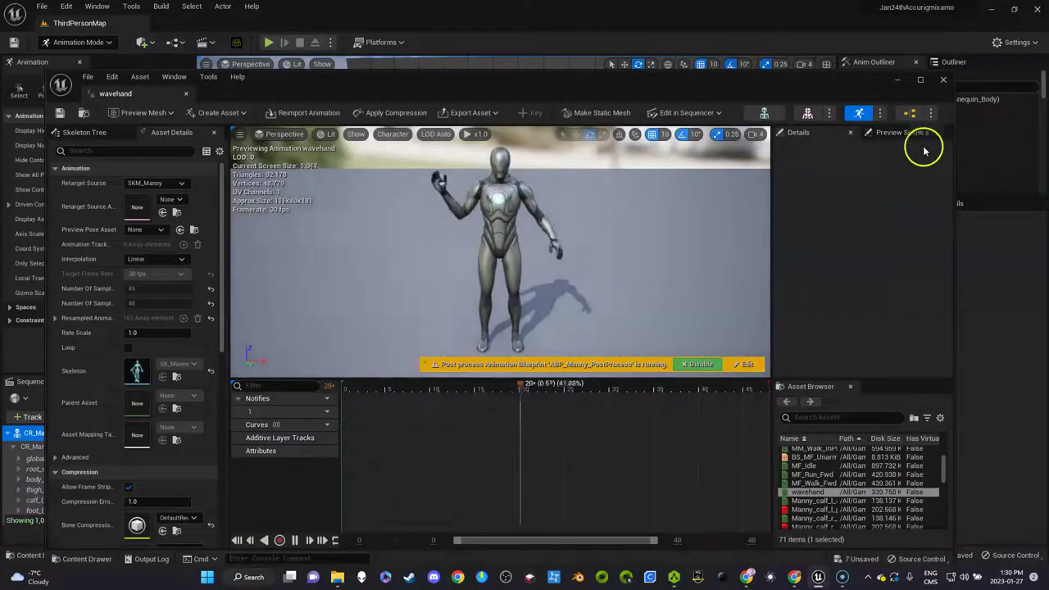
click(943, 79)
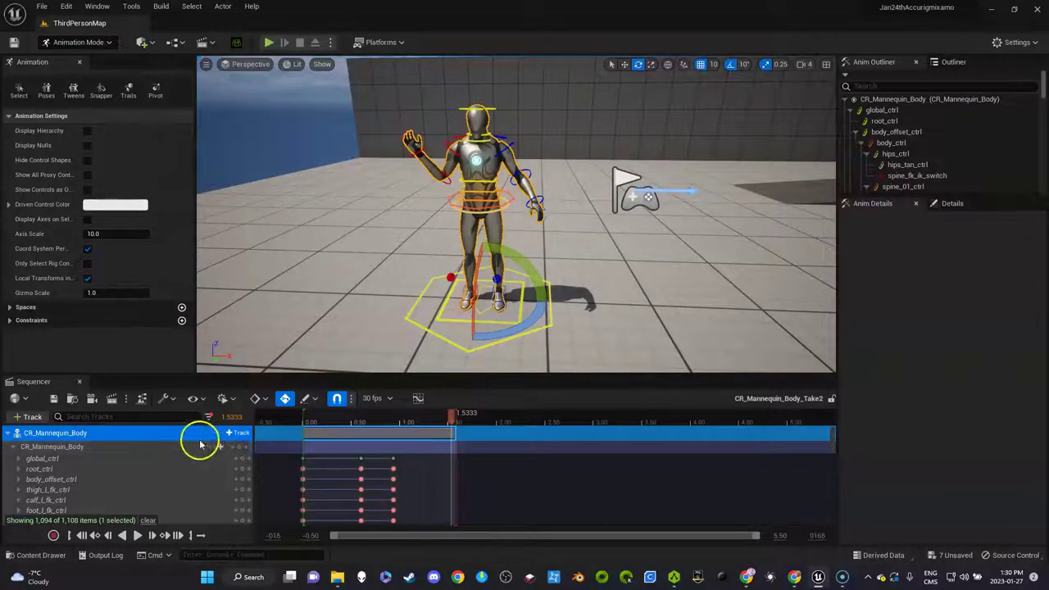
Create a linked animation sequence from the CR_Mannequin_Body track, saved as wavehand.
right_click(150, 435)
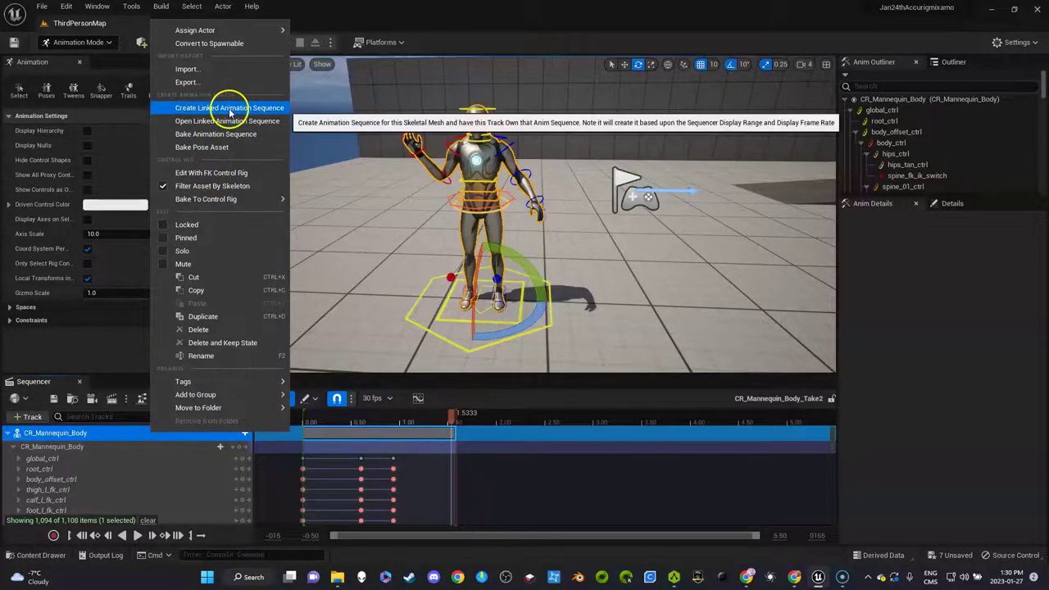
click(538, 492)
key(ctrl+space)
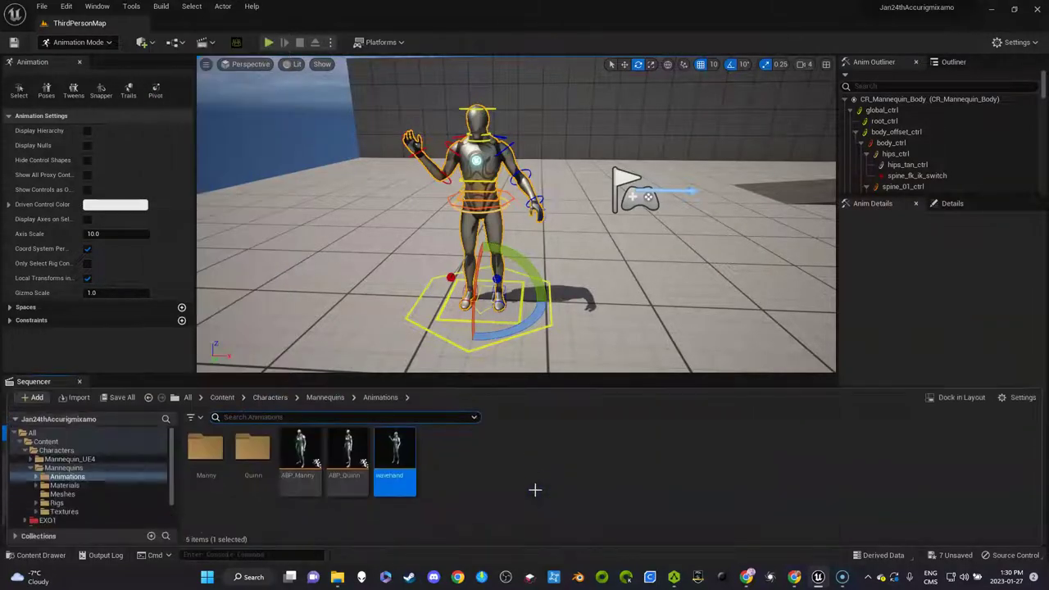
Preview the older wavehand animation in the EXO1 folder, then close it.
click(277, 399)
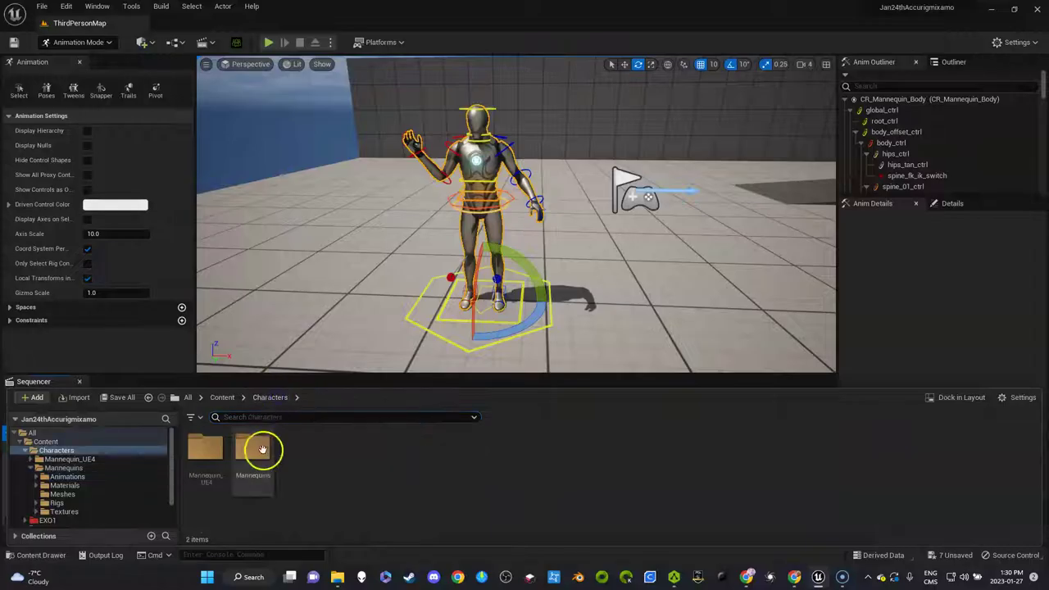
click(222, 399)
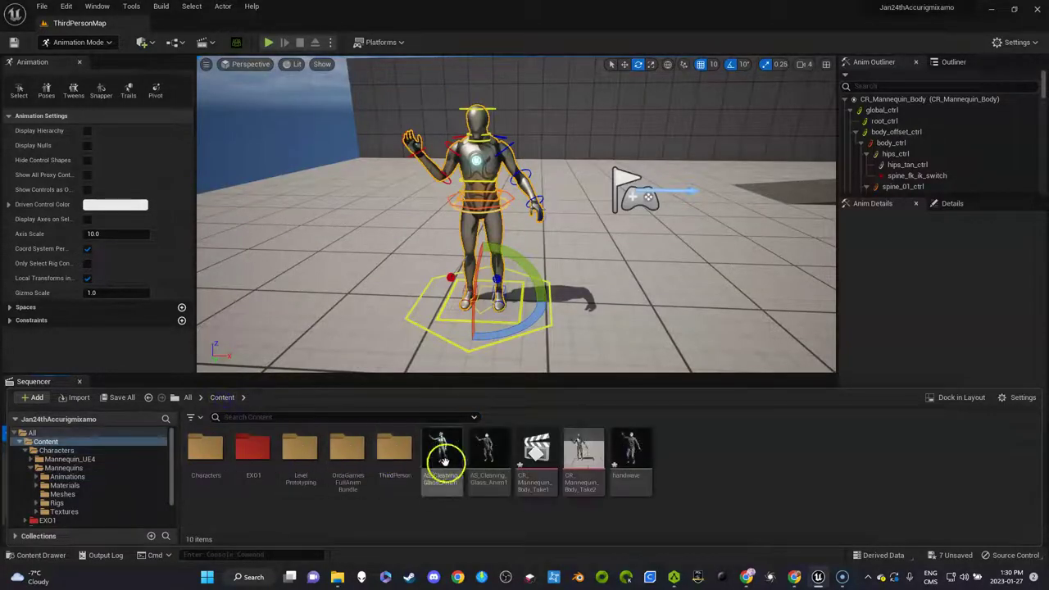
click(261, 455)
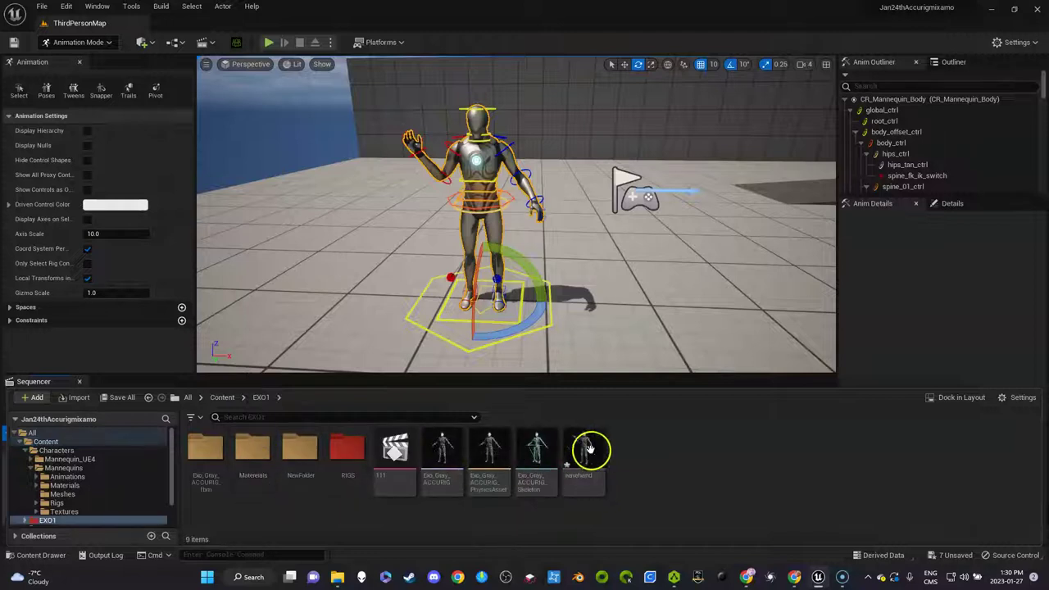
double_click(588, 455)
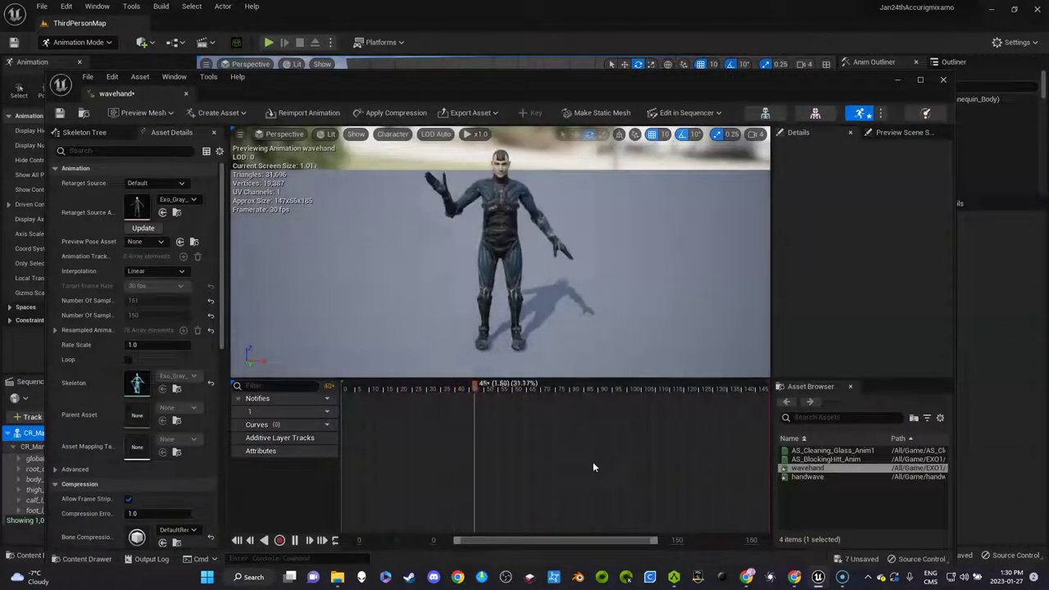
click(943, 80)
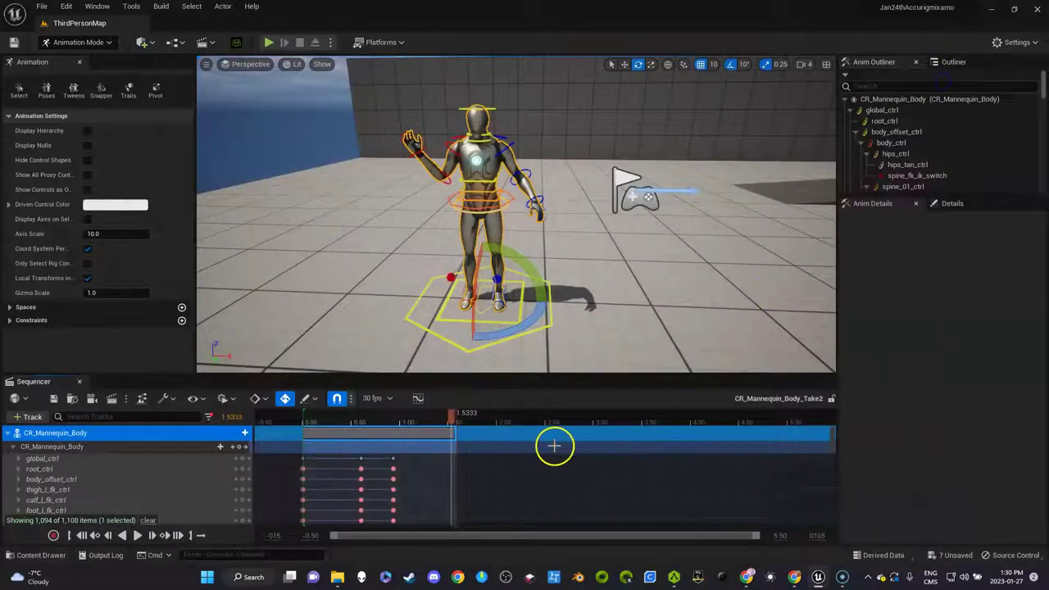
Delete the old wavehand asset from the EXO1 folder.
key(ctrl+space)
key(Delete)
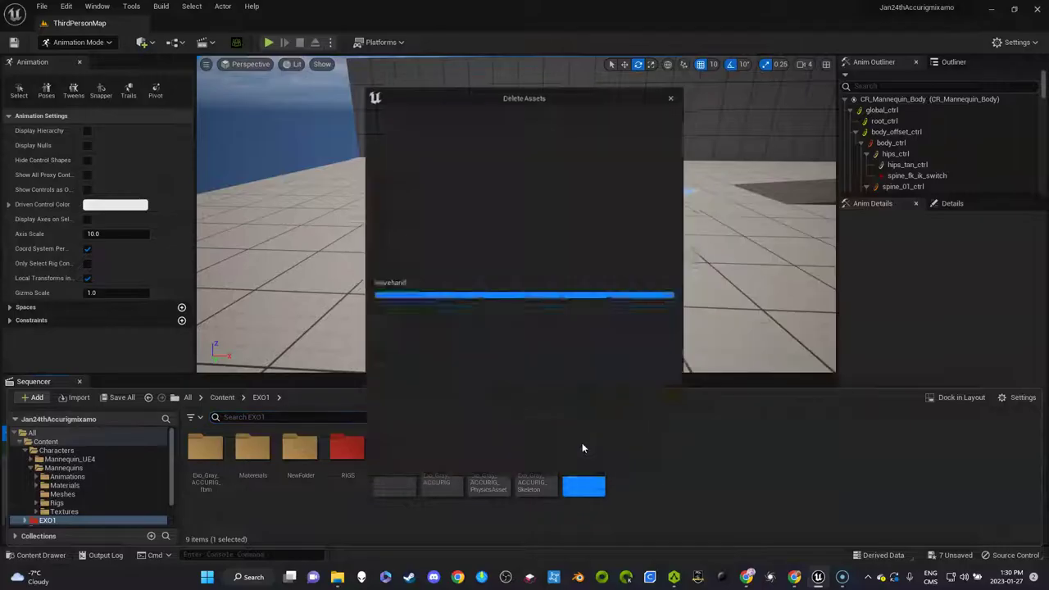
click(557, 461)
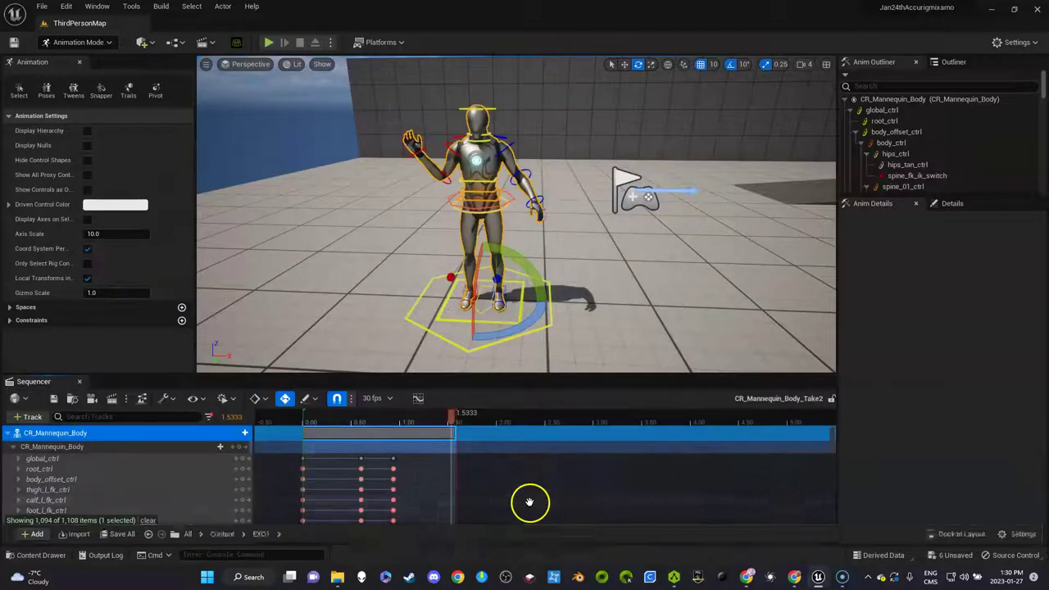
Preview the new wavehand in Characters > Mannequins > Animations, then close it.
key(ctrl+space)
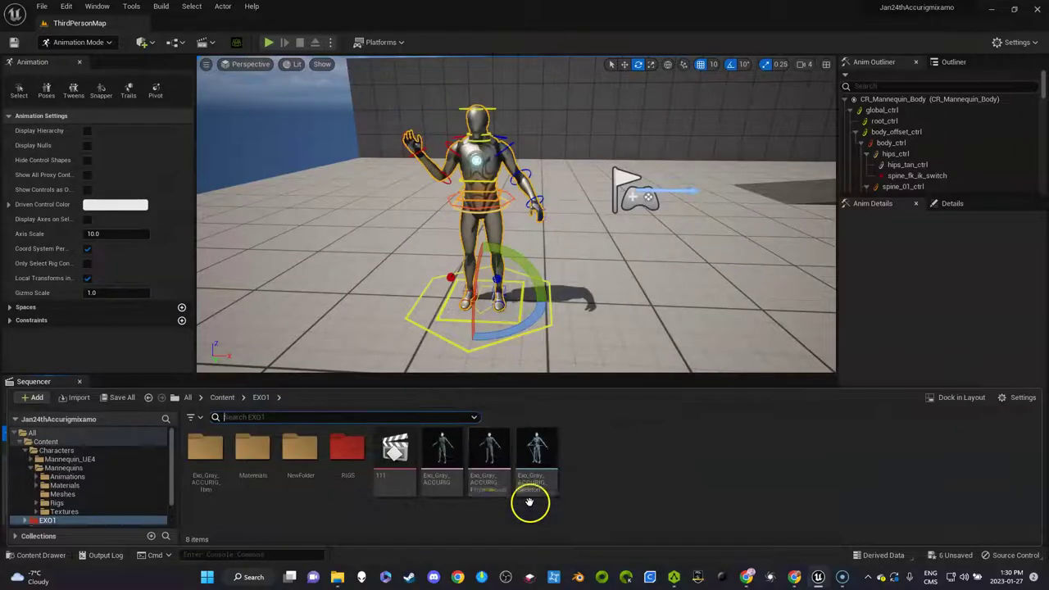
click(221, 397)
double_click(209, 451)
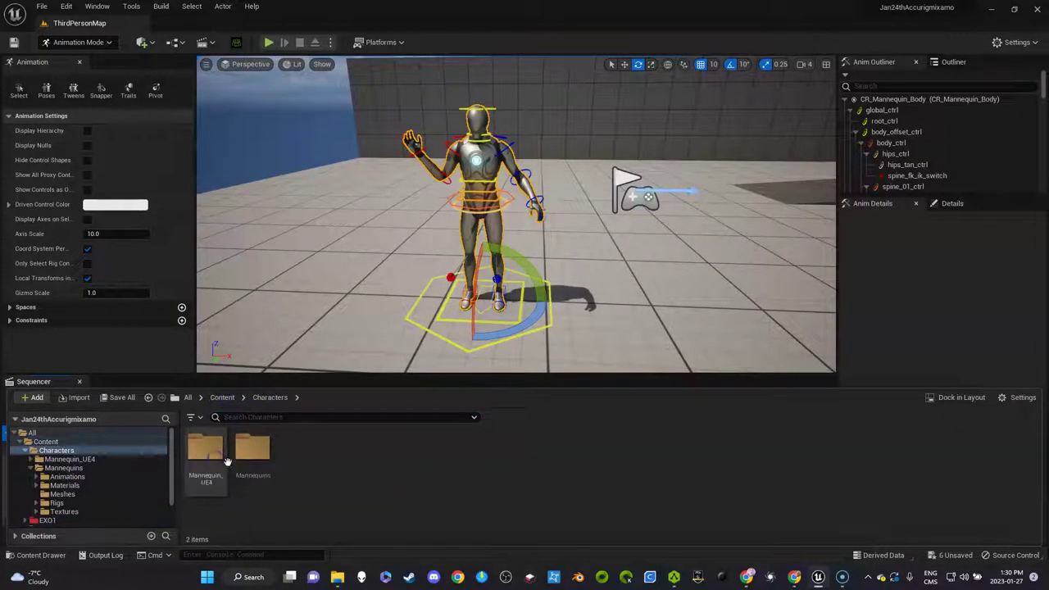
double_click(251, 460)
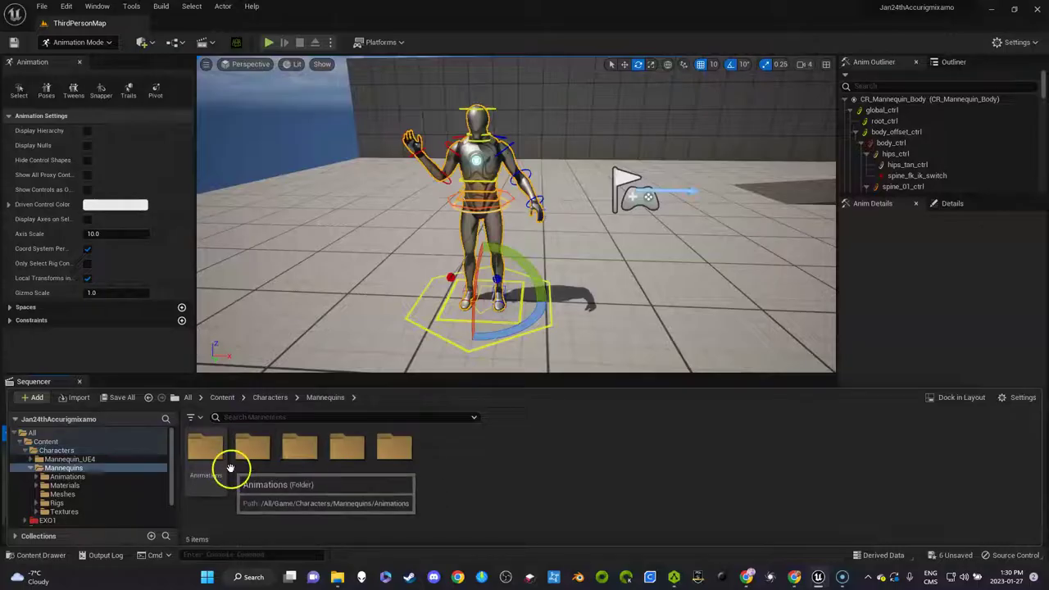
double_click(196, 451)
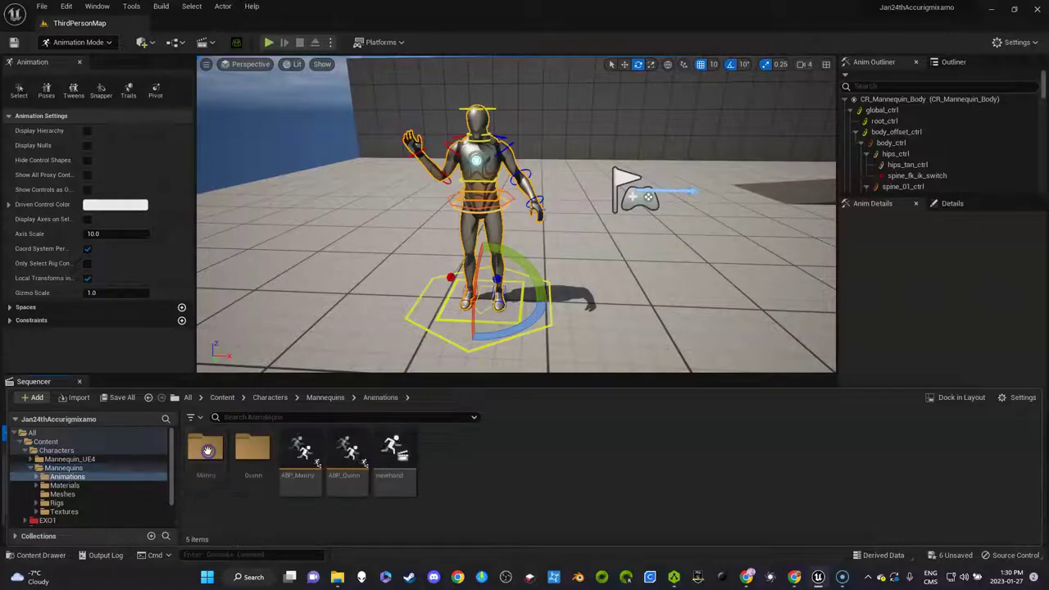
double_click(396, 446)
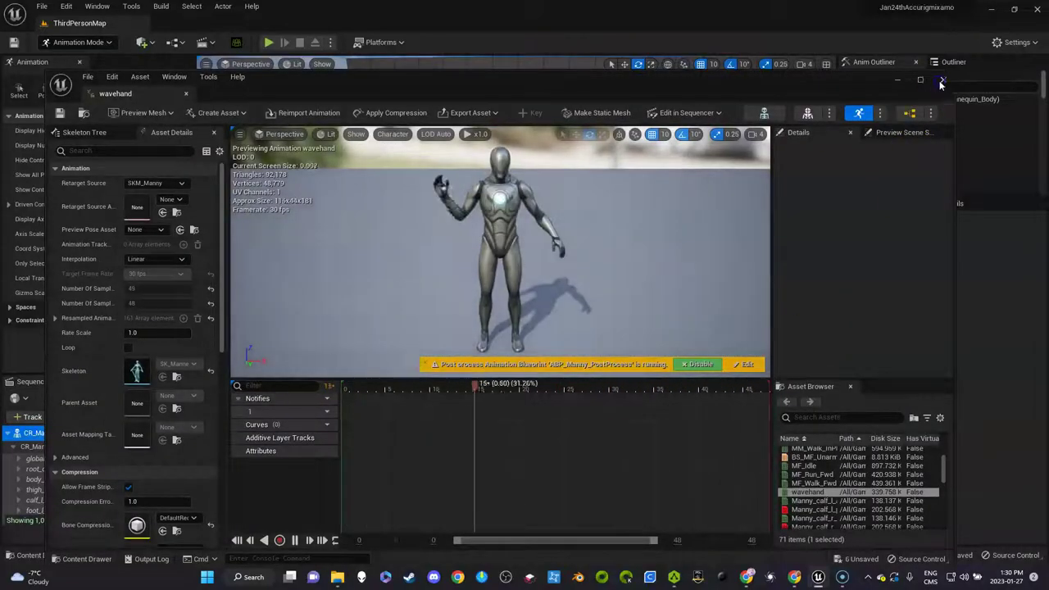
click(942, 79)
key(ctrl+space)
Retarget the wavehand animation using the UE5ACCURIG IK retargeter.
right_click(394, 446)
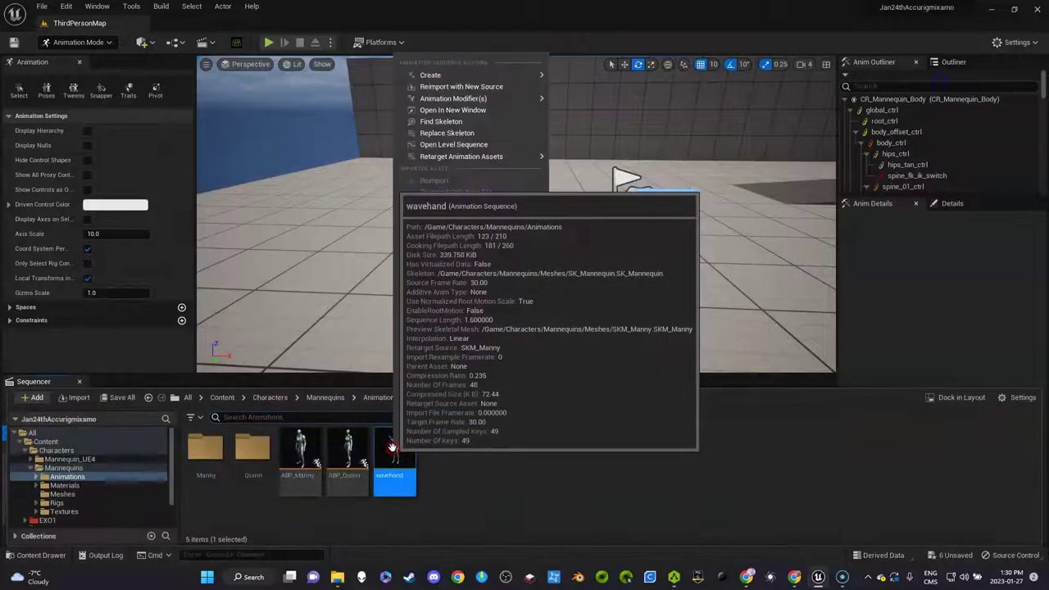
mouse_move(519, 158)
click(600, 174)
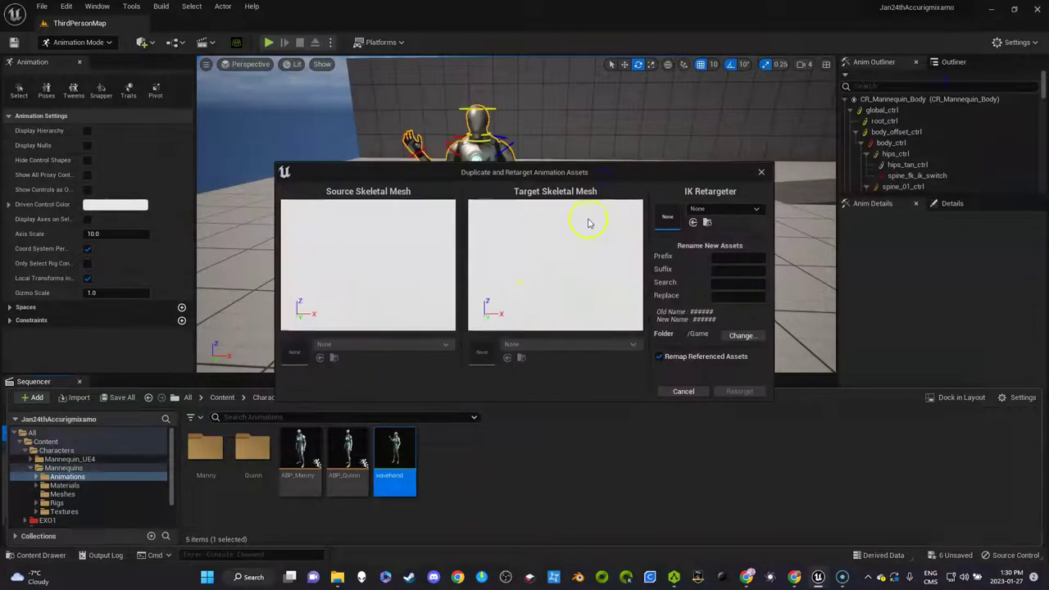
click(737, 213)
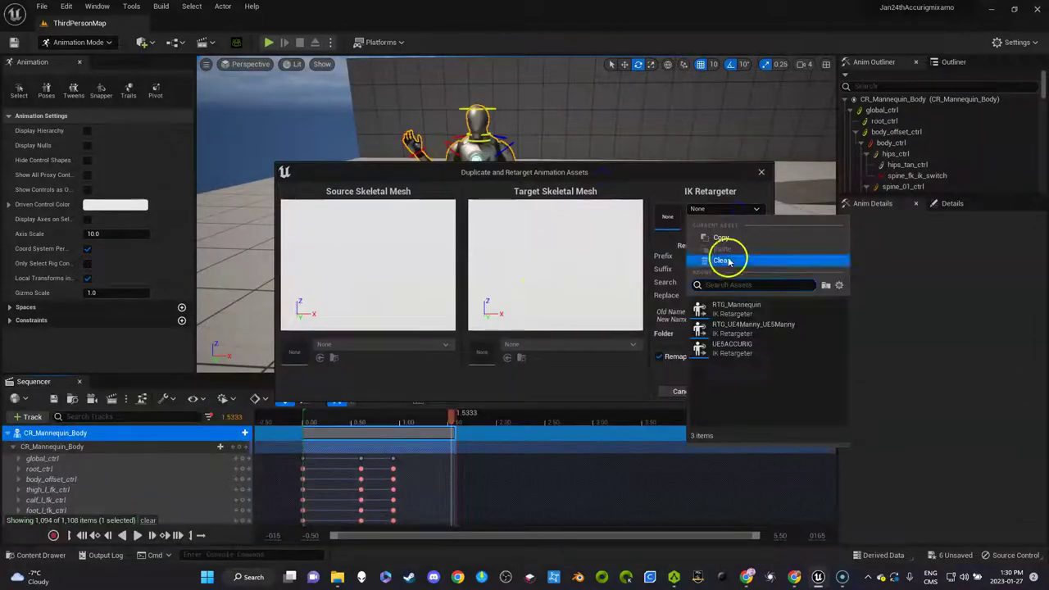
click(737, 352)
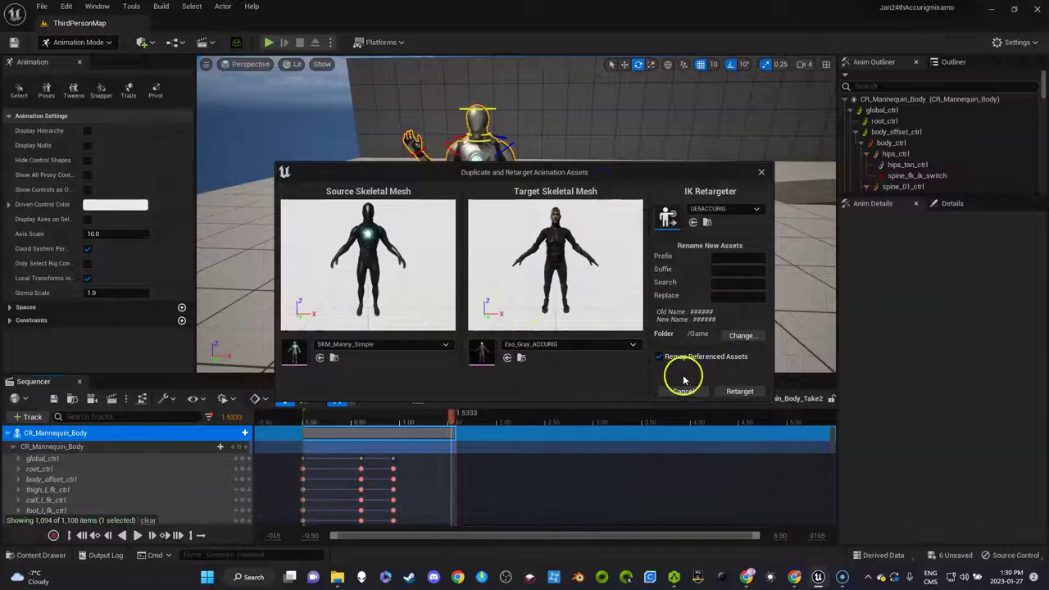
Output the retargeted copy to EXO1, run the retarget, and close the preview windows.
click(740, 335)
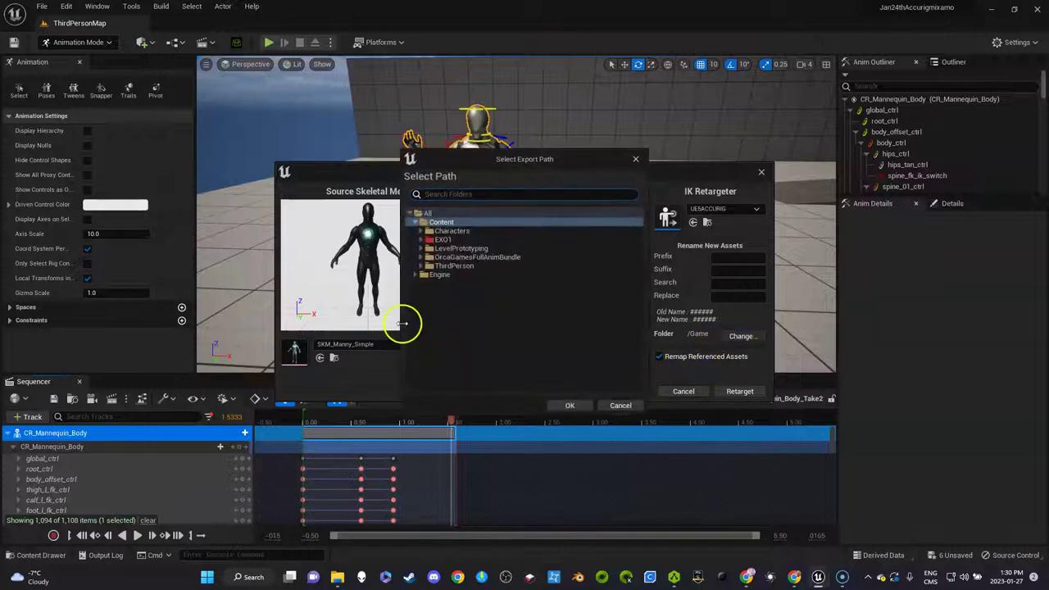
click(461, 239)
click(569, 405)
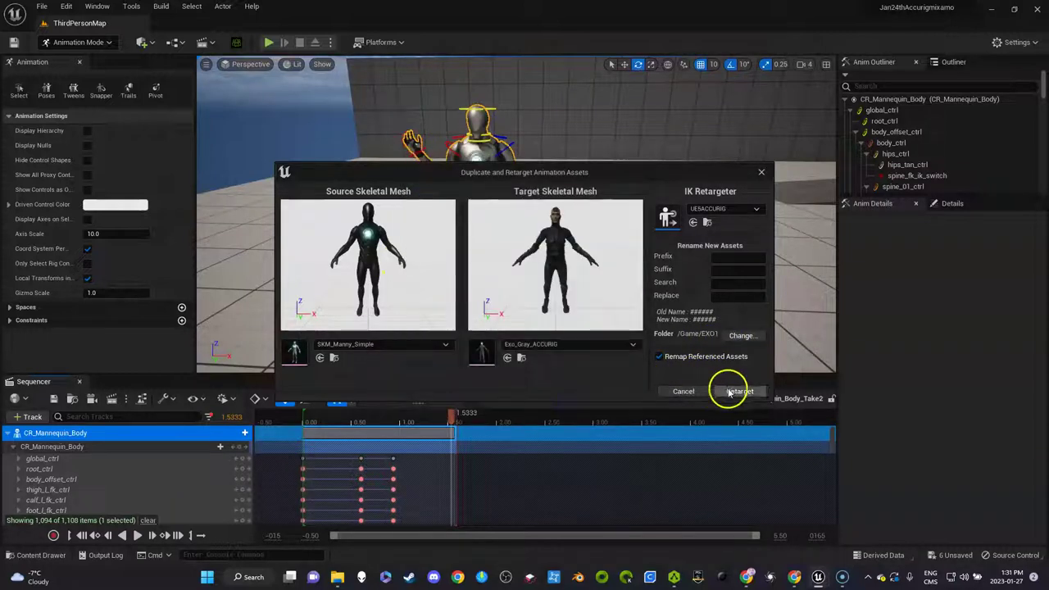
click(739, 391)
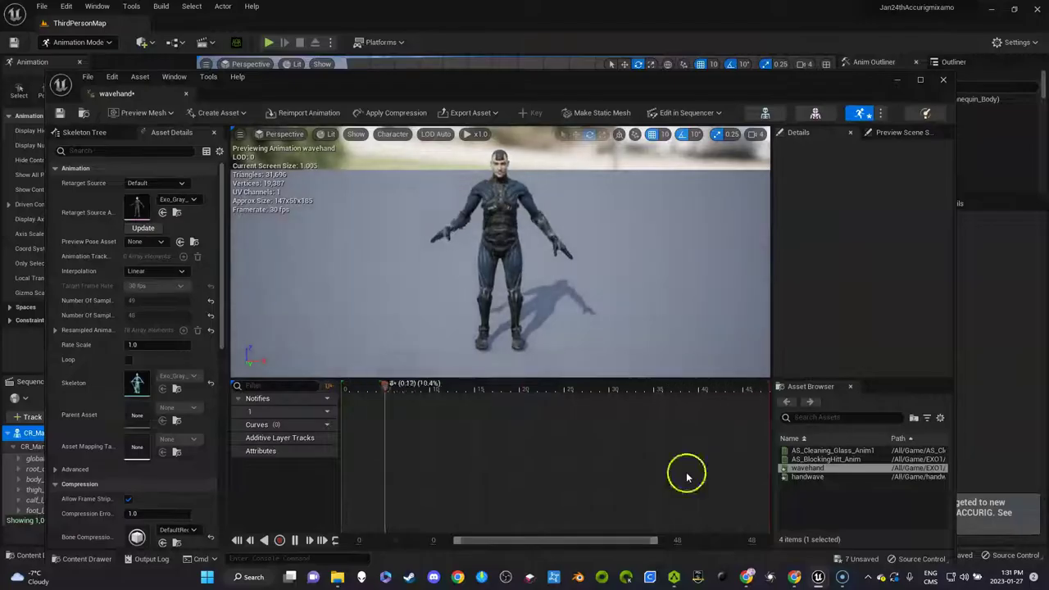
click(942, 80)
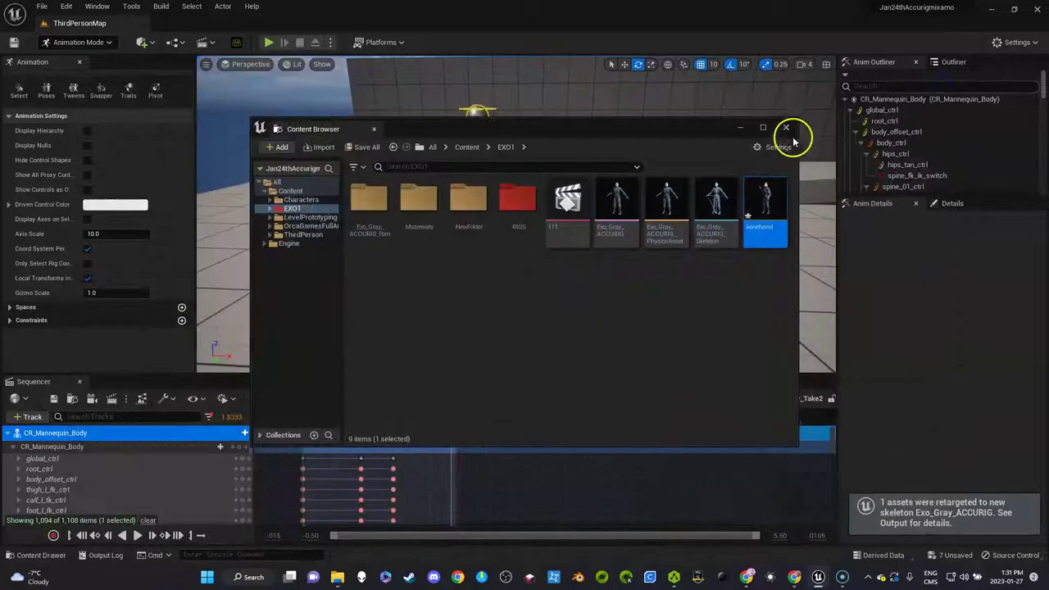
click(790, 131)
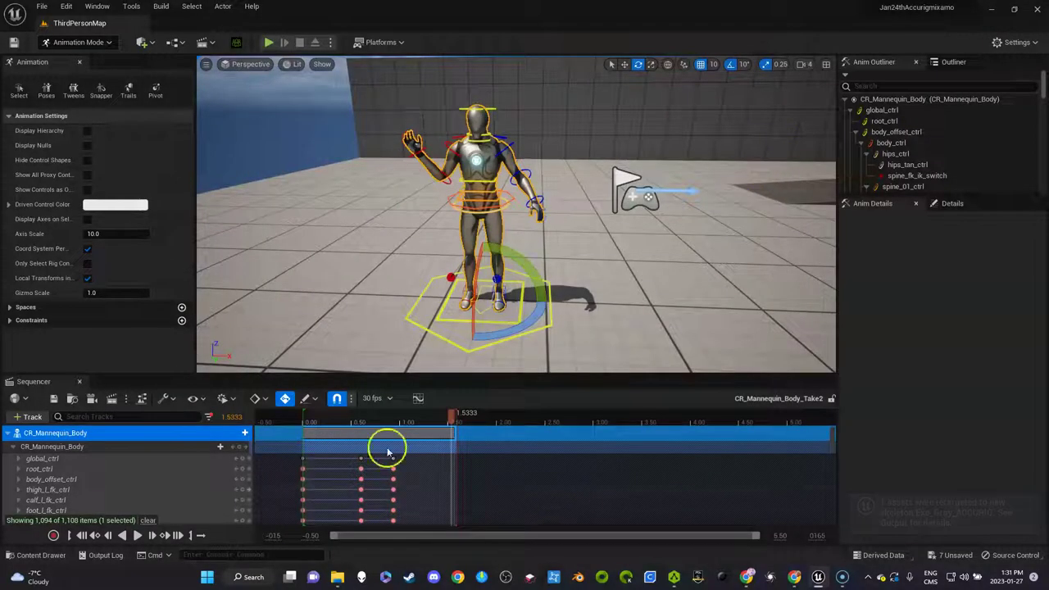